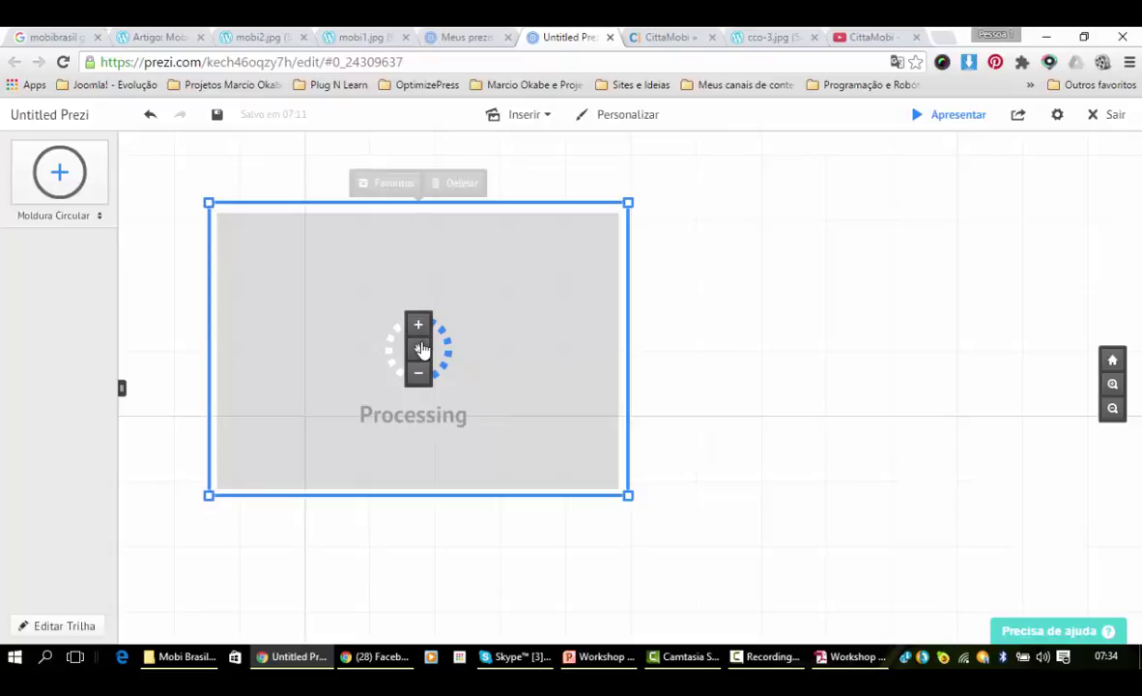
Move the still-processing import to the right on the canvas and insert the local image Mobibrasil Mobile
{"action": "left_click_drag", "start_coordinate": [422, 348], "coordinate": [854, 353]}
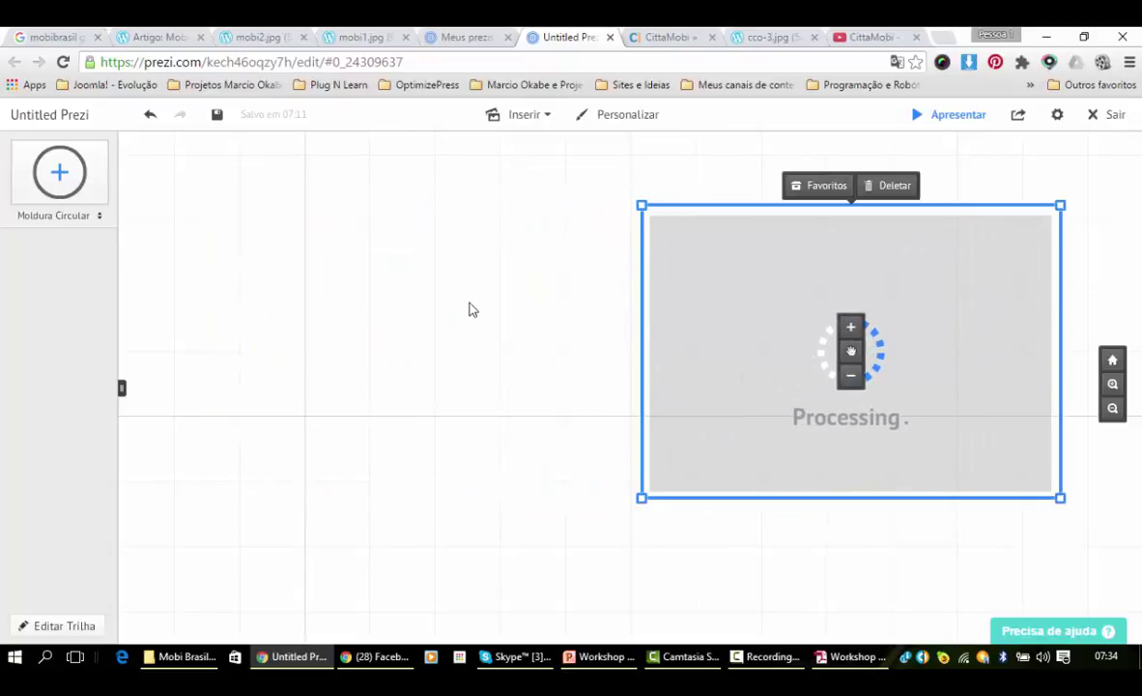
{"action": "left_click", "coordinate": [543, 118]}
{"action": "left_click", "coordinate": [524, 143]}
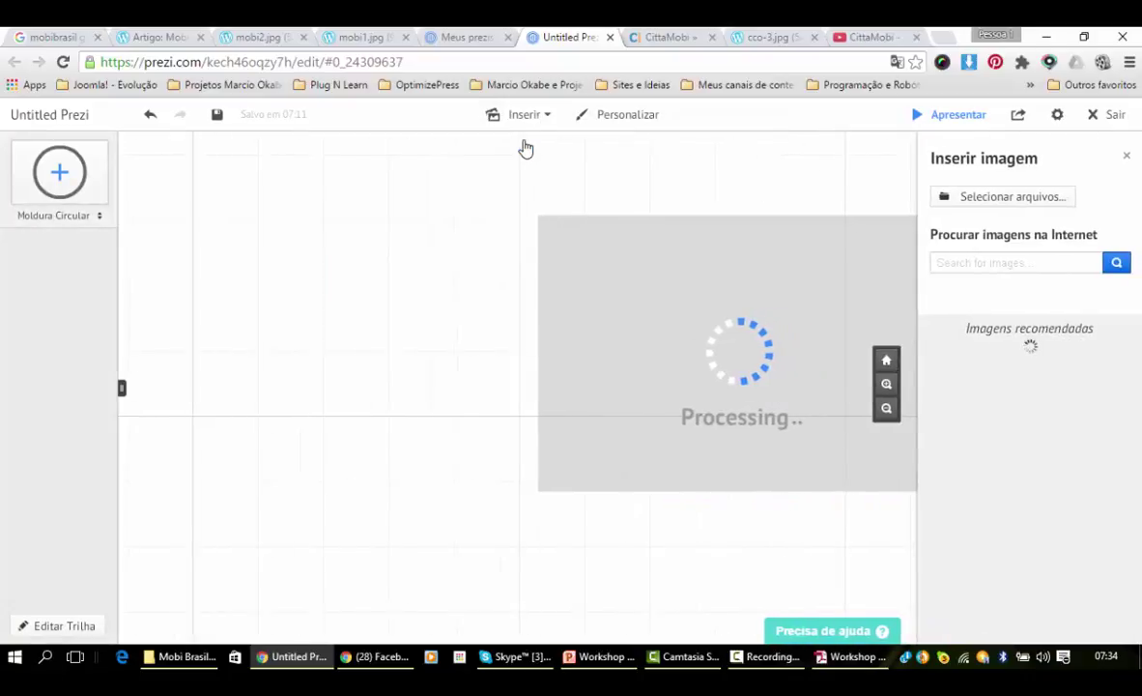
{"action": "left_click", "coordinate": [995, 199]}
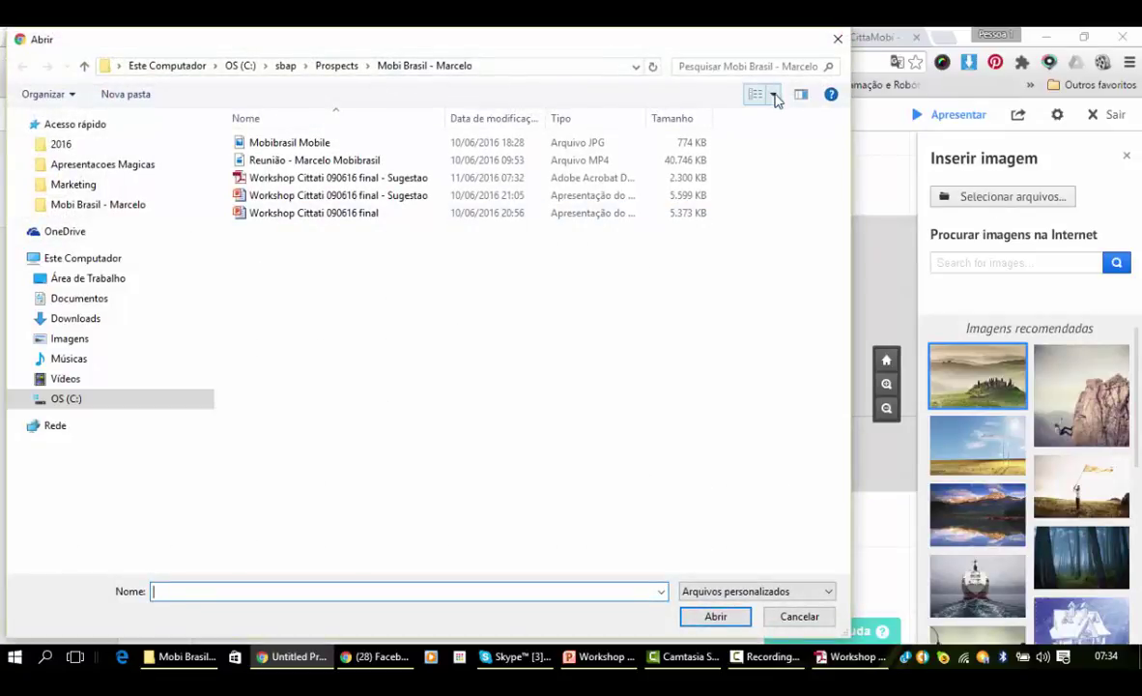
{"action": "left_click", "coordinate": [775, 97]}
{"action": "left_click", "coordinate": [814, 81]}
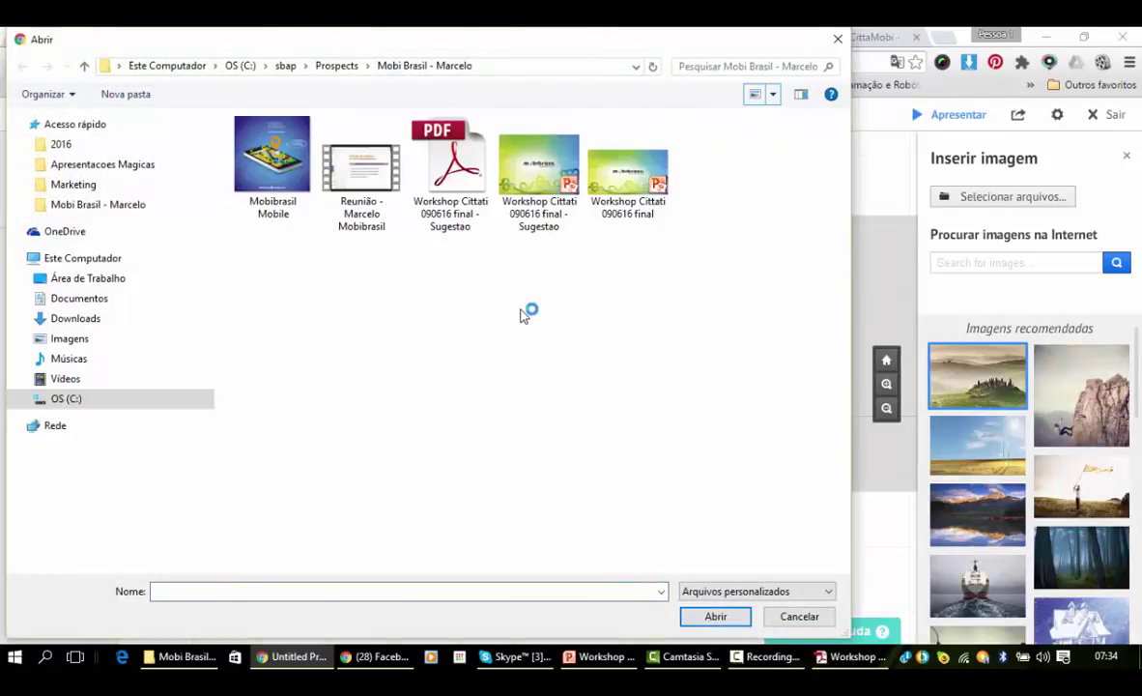
{"action": "double_click", "coordinate": [261, 181]}
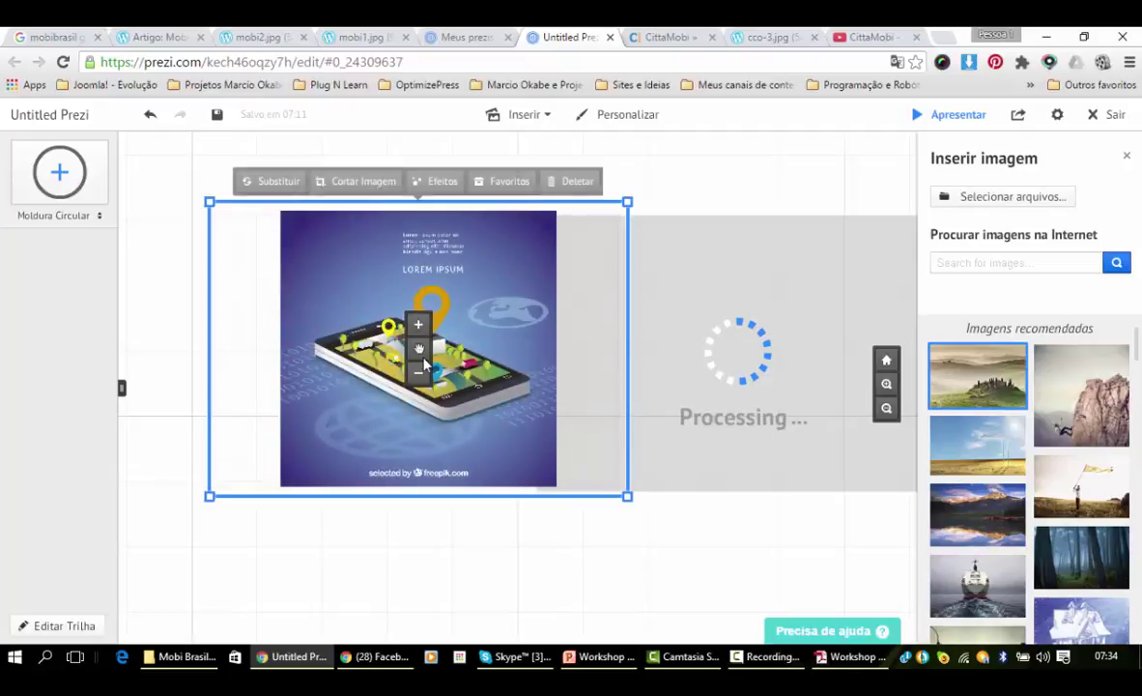
Enlarge the phone image and place it just left of the still-processing import
{"action": "left_click", "coordinate": [386, 345]}
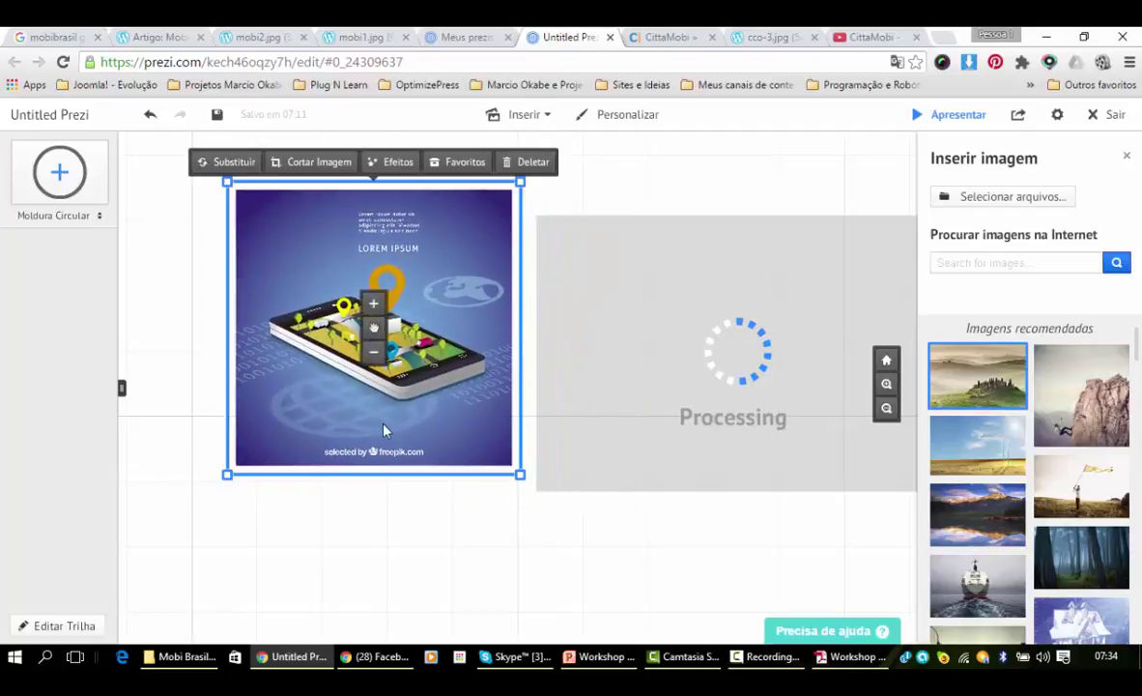
{"action": "left_click", "coordinate": [886, 383]}
{"action": "left_click_drag", "start_coordinate": [522, 469], "coordinate": [918, 242]}
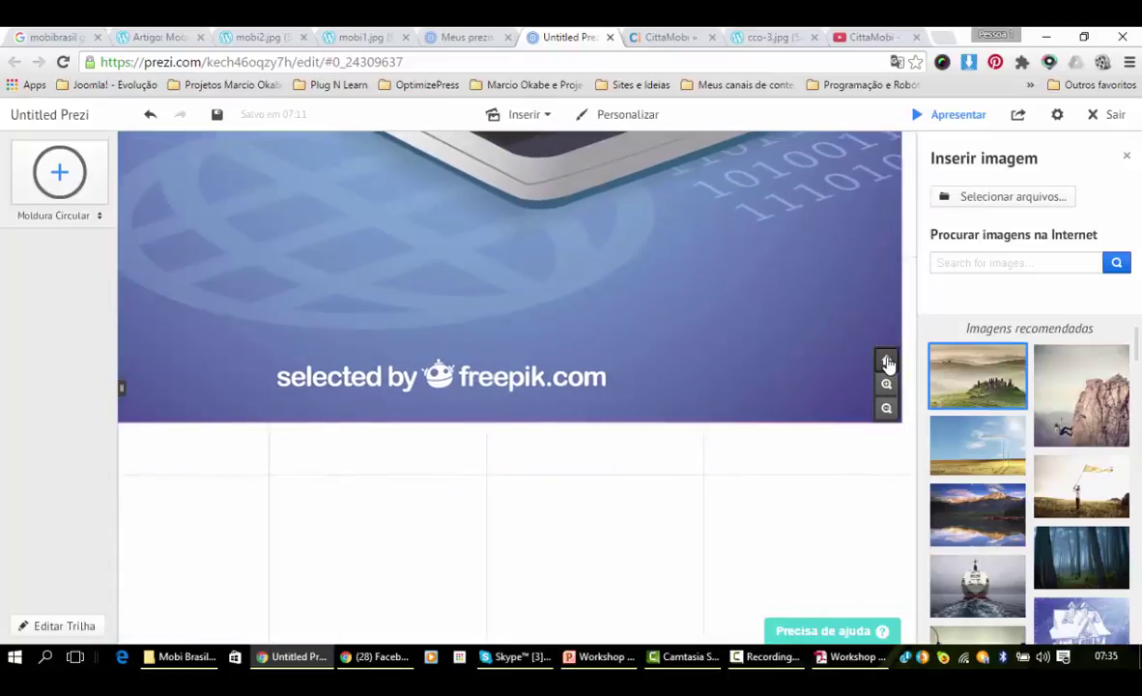
{"action": "left_click", "coordinate": [887, 361]}
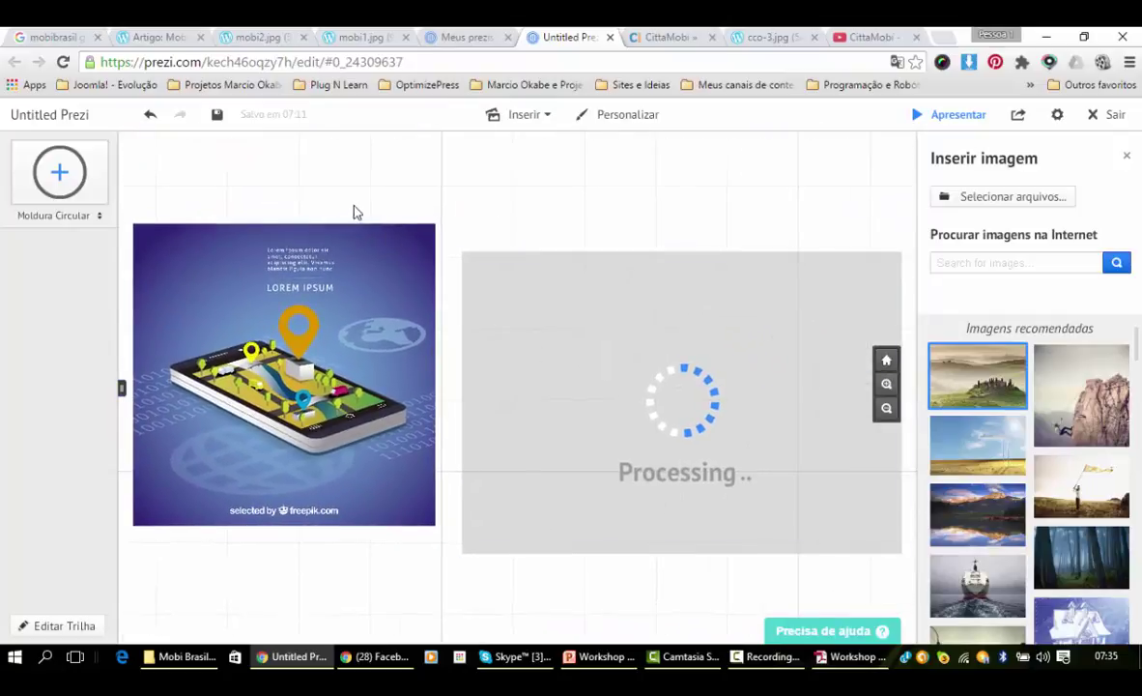
{"action": "left_click_drag", "start_coordinate": [354, 212], "coordinate": [479, 194]}
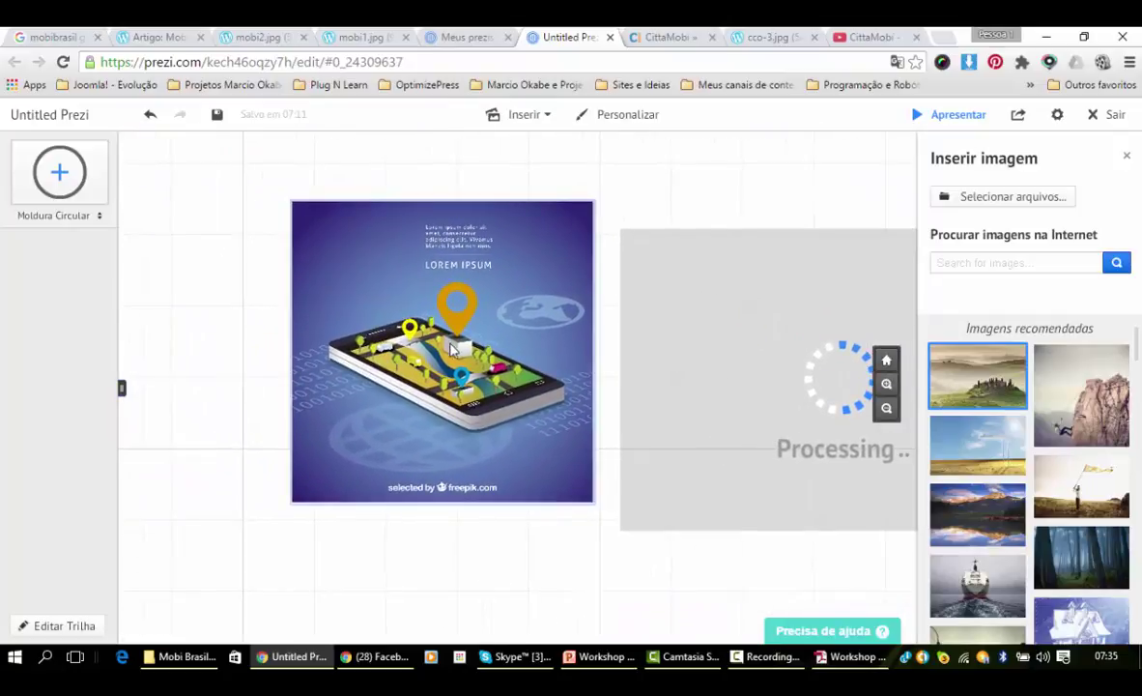
{"action": "left_click", "coordinate": [451, 345]}
{"action": "left_click_drag", "start_coordinate": [604, 517], "coordinate": [644, 552]}
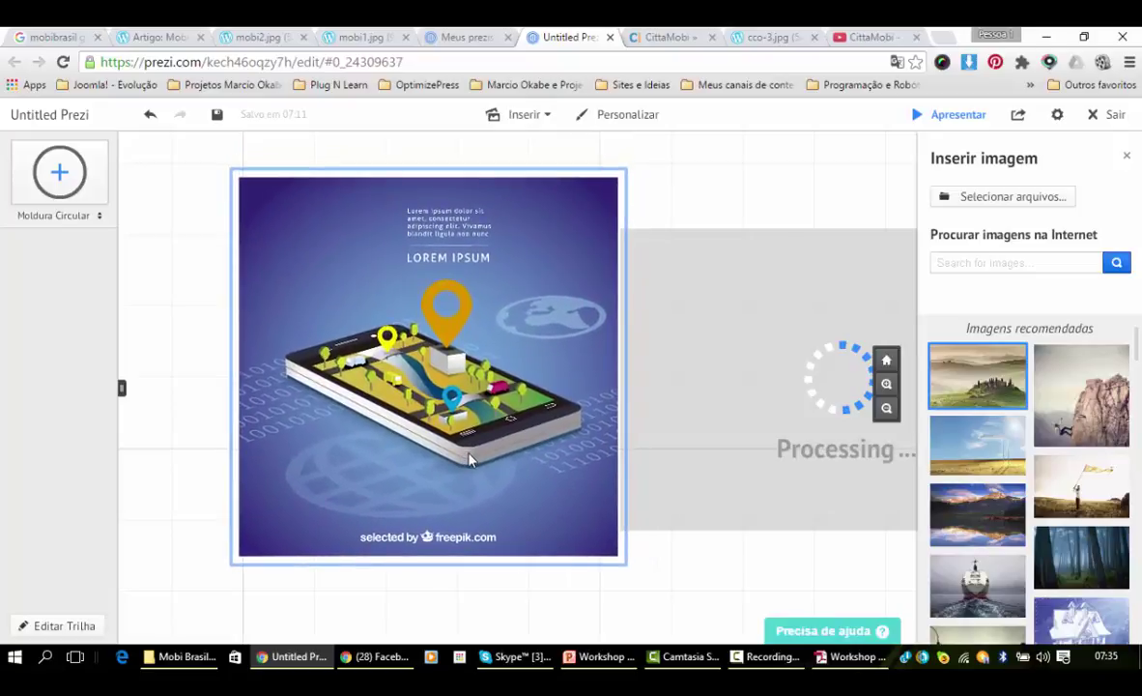
{"action": "left_click", "coordinate": [432, 417]}
{"action": "left_click_drag", "start_coordinate": [503, 345], "coordinate": [485, 343]}
Zoom deep into the phone image to examine its sharpness, and return to the canvas overview
{"action": "left_click", "coordinate": [887, 360]}
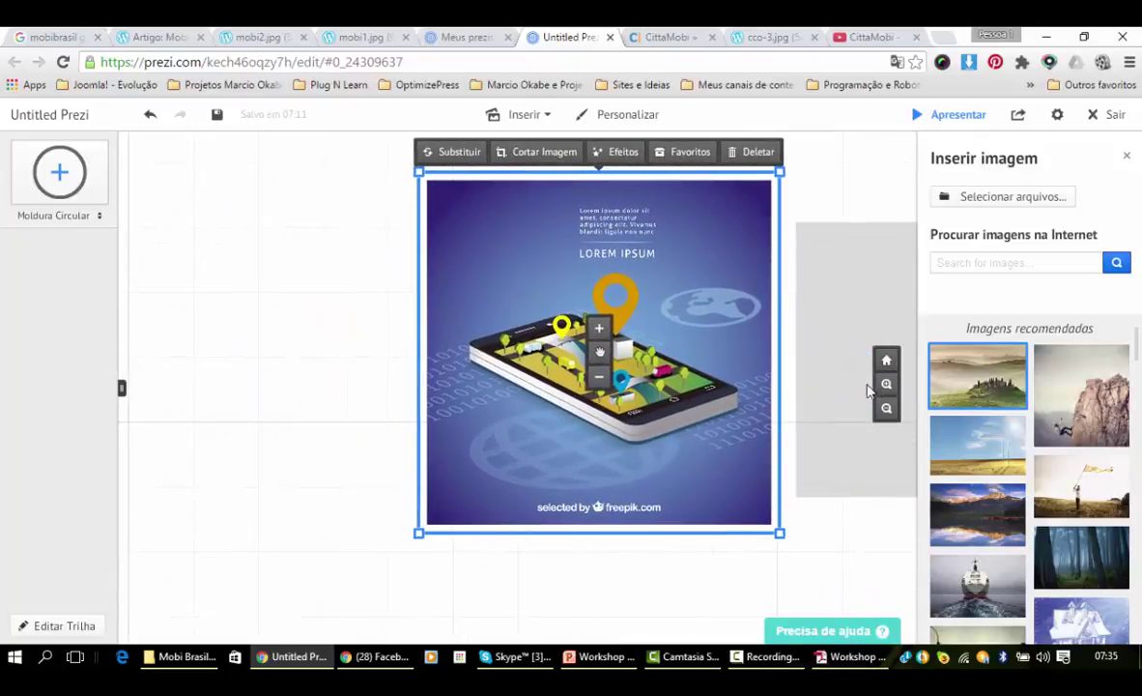
{"action": "left_click", "coordinate": [888, 386]}
{"action": "left_click", "coordinate": [887, 385]}
{"action": "left_click", "coordinate": [887, 385]}
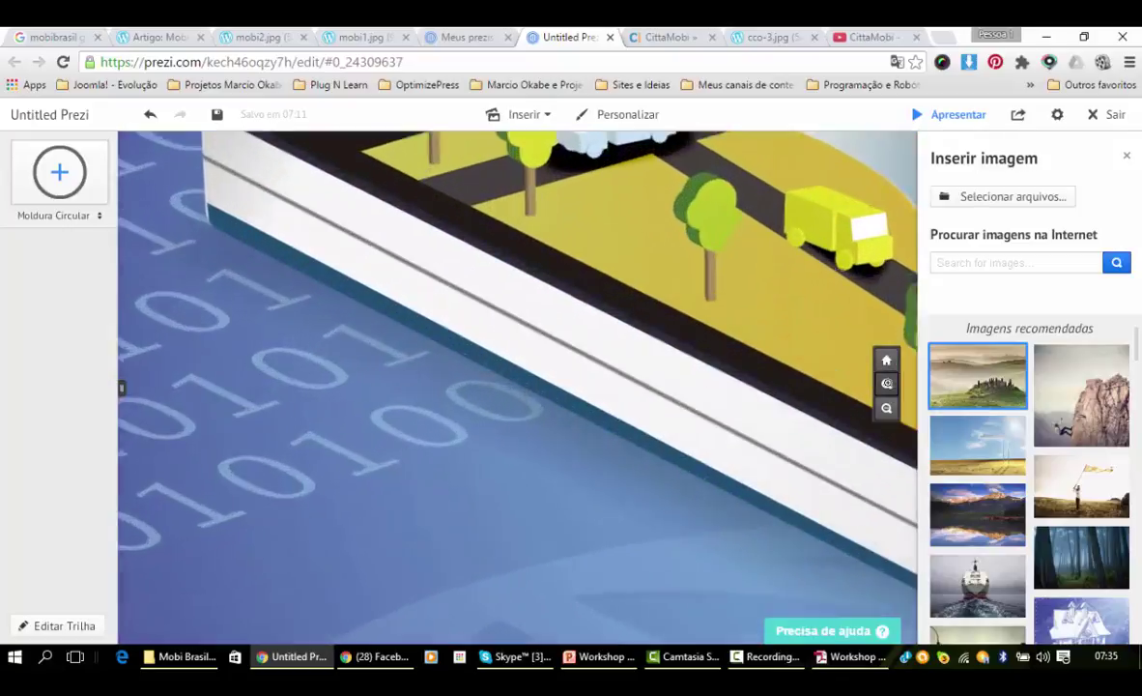
{"action": "left_click", "coordinate": [887, 384]}
{"action": "left_click", "coordinate": [887, 385]}
{"action": "left_click", "coordinate": [887, 384]}
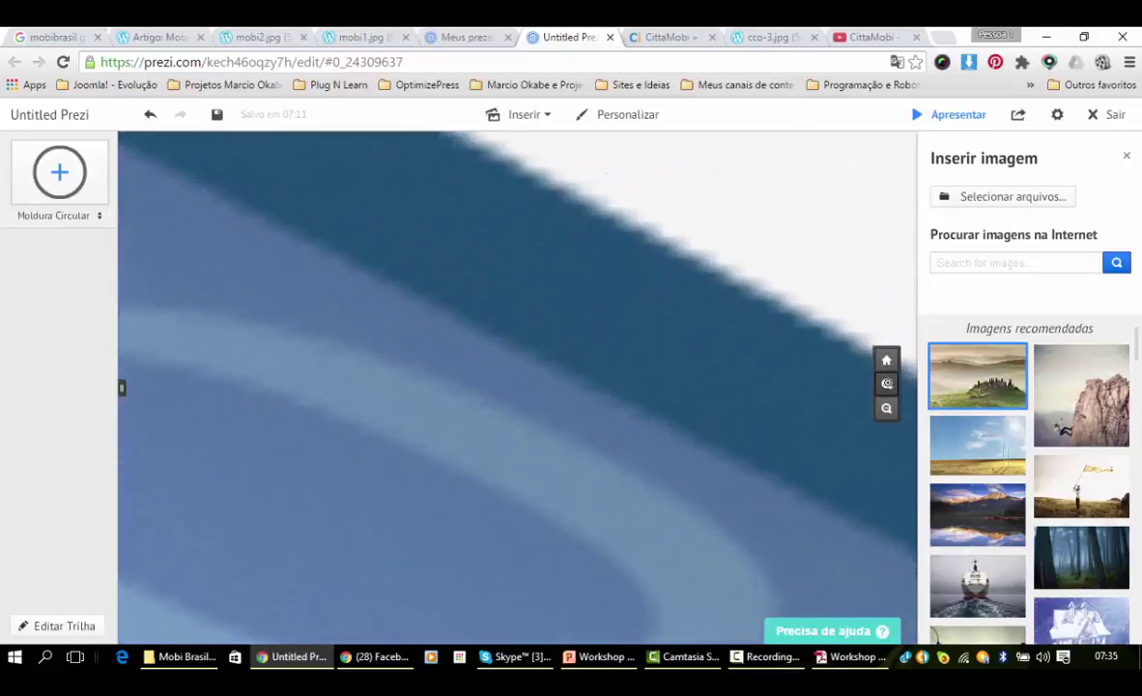
{"action": "left_click", "coordinate": [887, 364]}
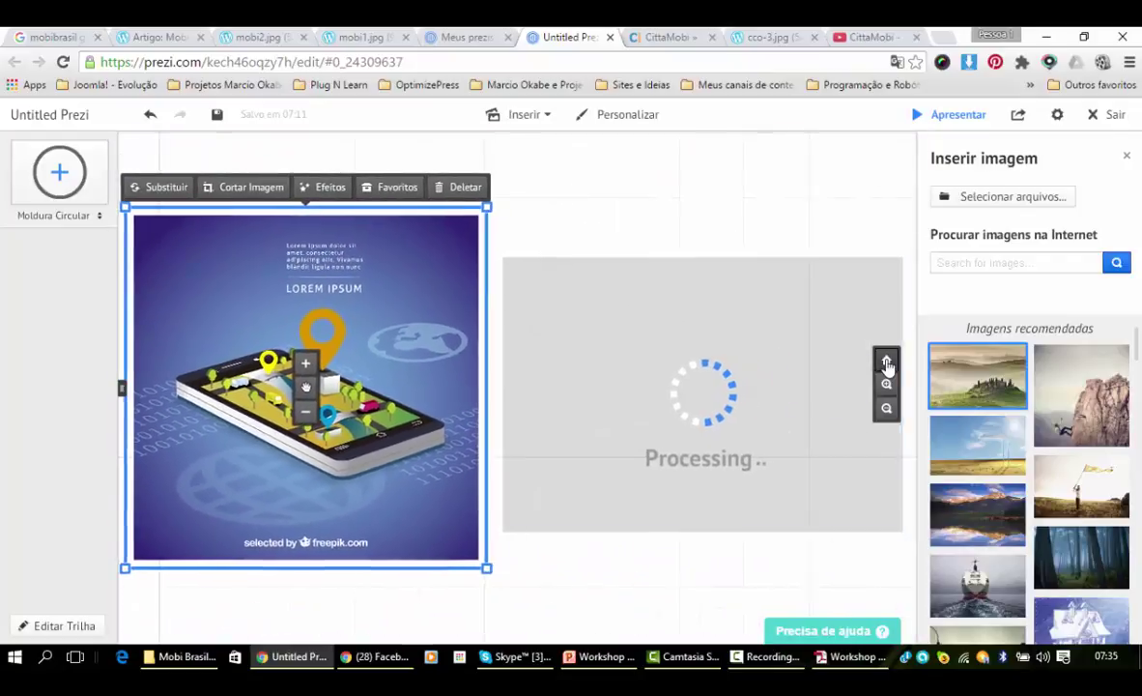
Finish inserting images and examine the imported presentation slides beside the phone image up close
{"action": "left_click_drag", "start_coordinate": [811, 216], "coordinate": [683, 199]}
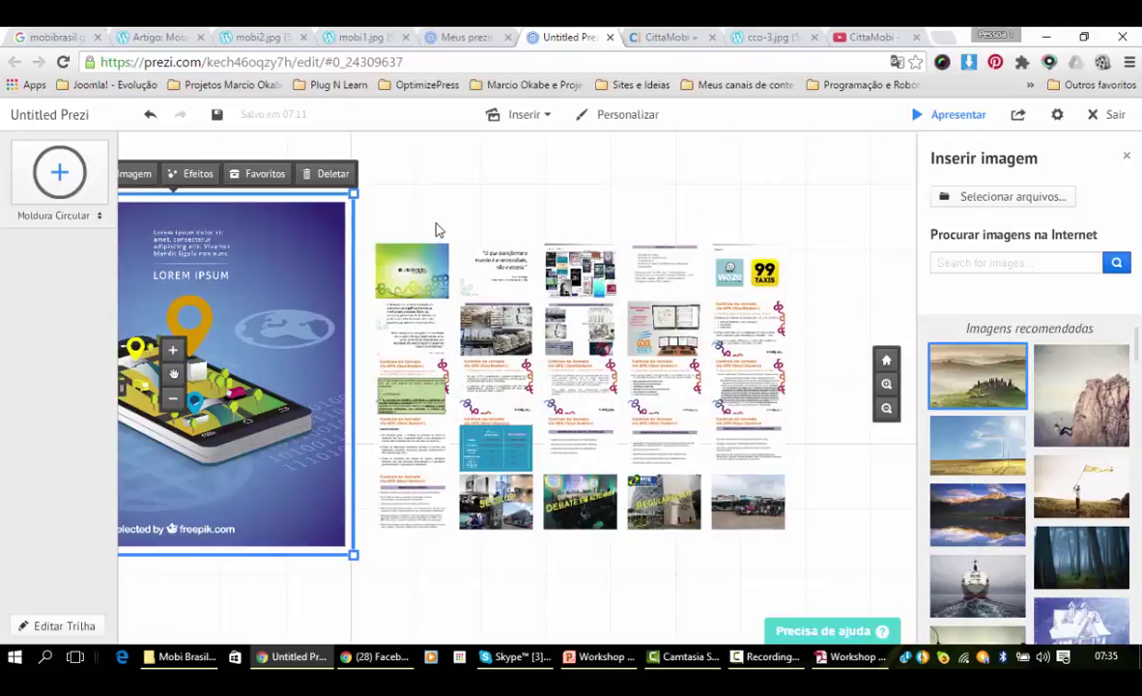
{"action": "left_click", "coordinate": [886, 384]}
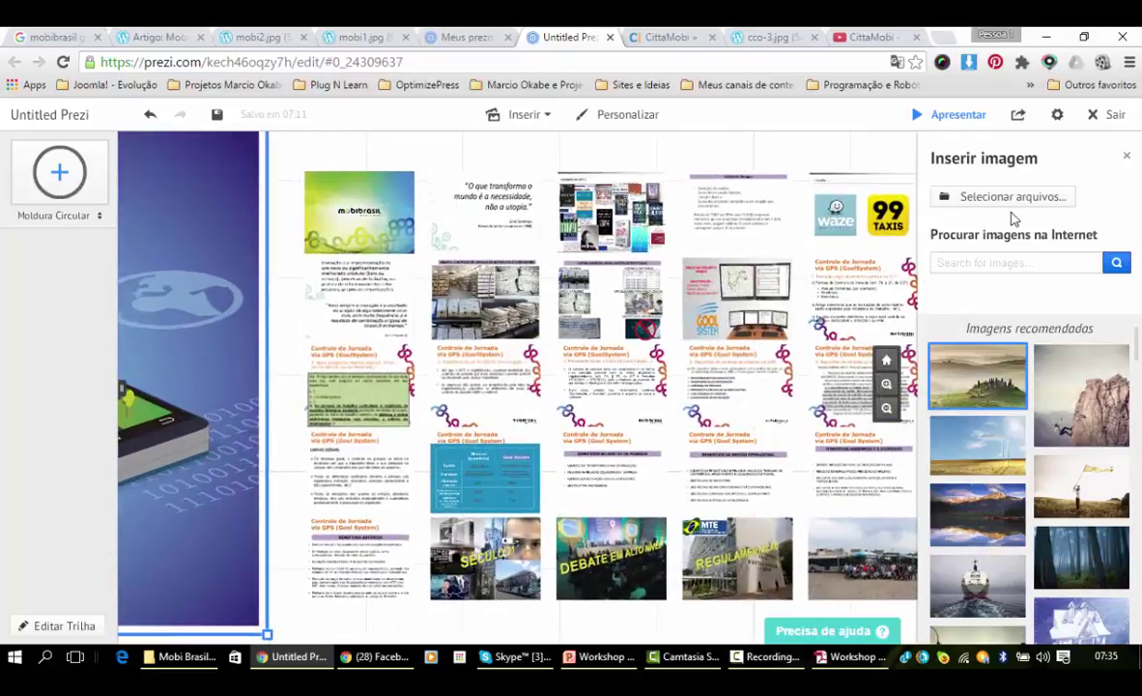
{"action": "left_click", "coordinate": [1126, 155]}
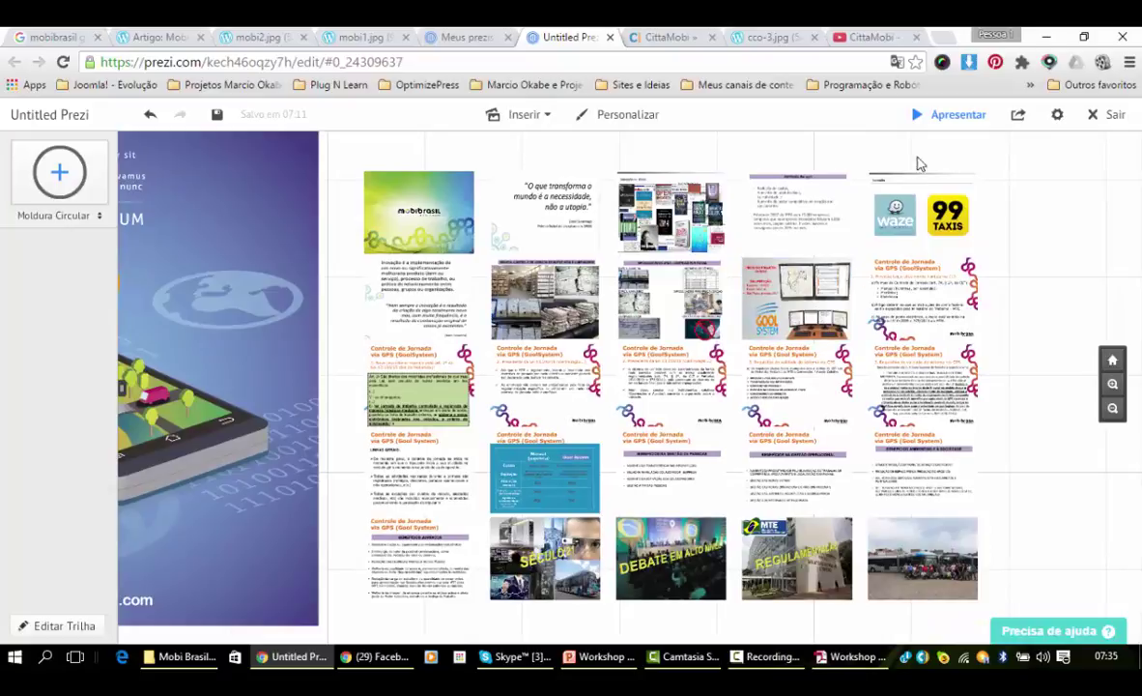
{"action": "scroll", "coordinate": [746, 262], "scroll_direction": "down", "scroll_amount": 2}
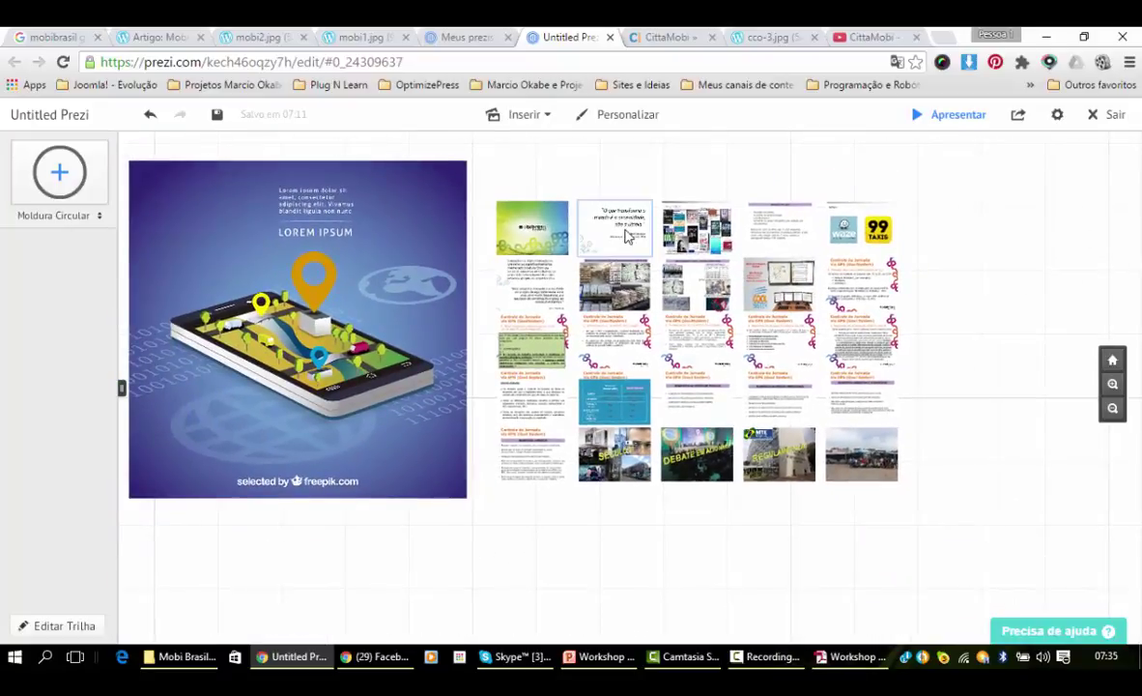
{"action": "scroll", "coordinate": [626, 235], "scroll_direction": "up", "scroll_amount": 3}
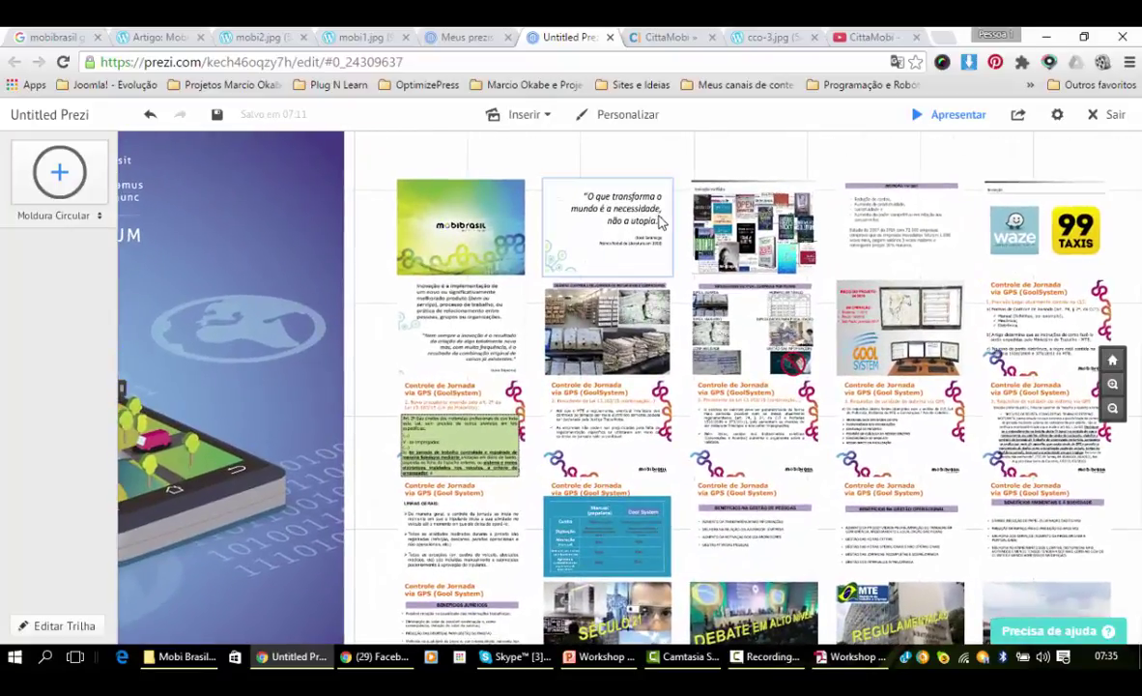
{"action": "scroll", "coordinate": [660, 223], "scroll_direction": "up", "scroll_amount": 3}
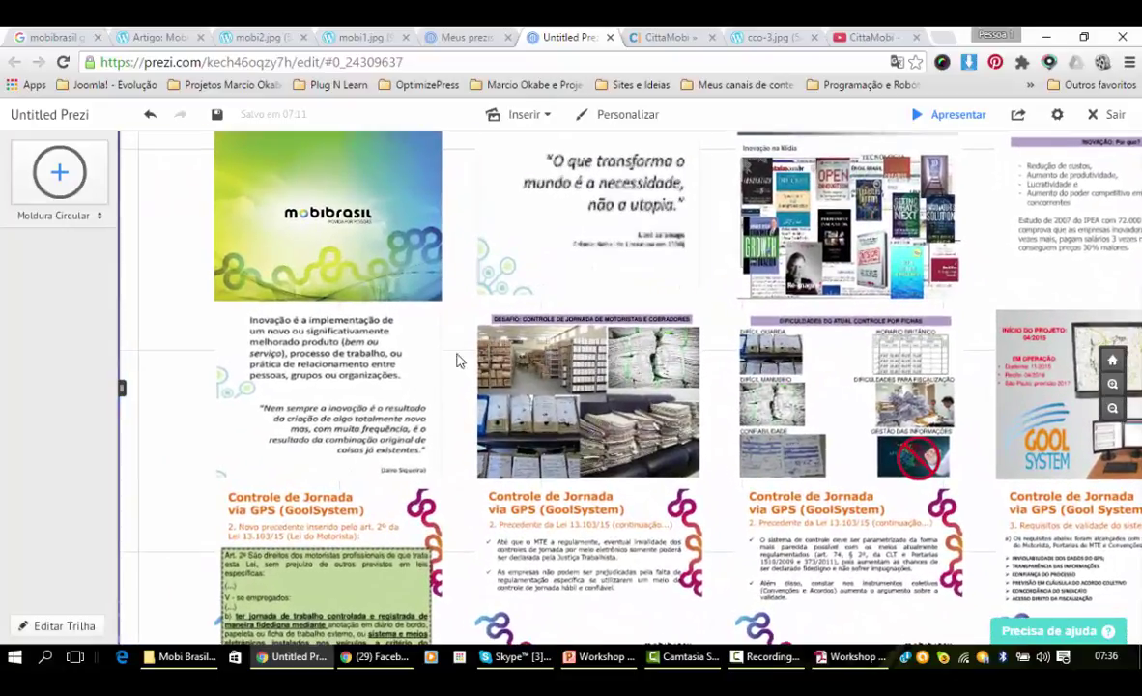
{"action": "left_click", "coordinate": [384, 399]}
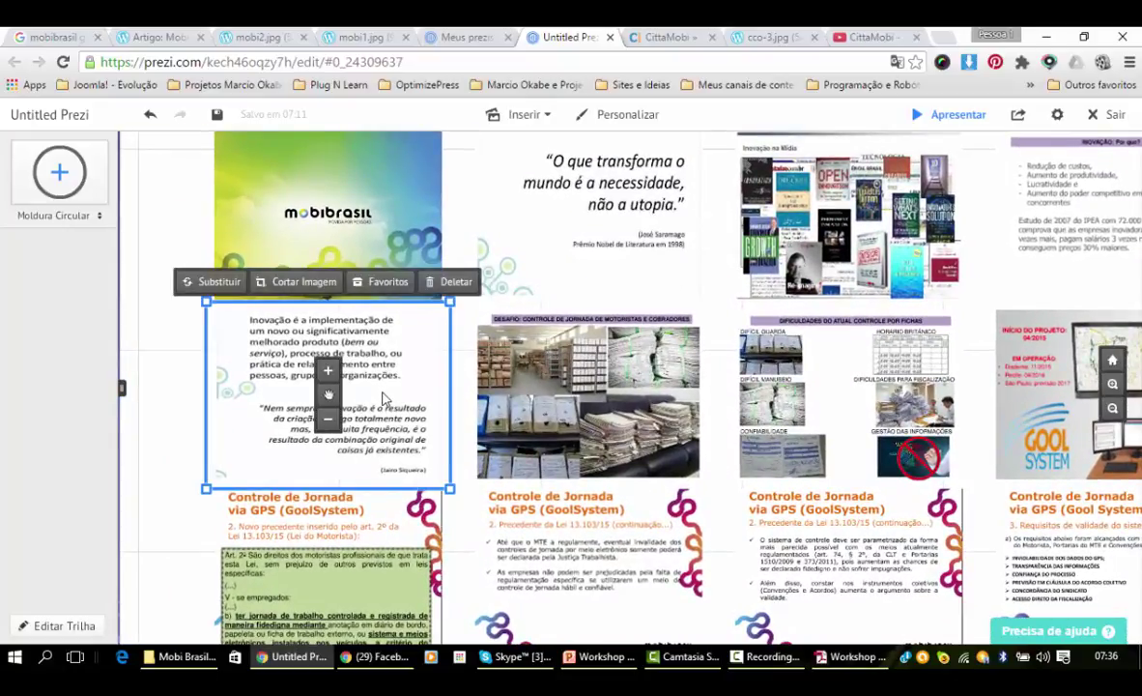
{"action": "scroll", "coordinate": [383, 399], "scroll_direction": "down", "scroll_amount": 4}
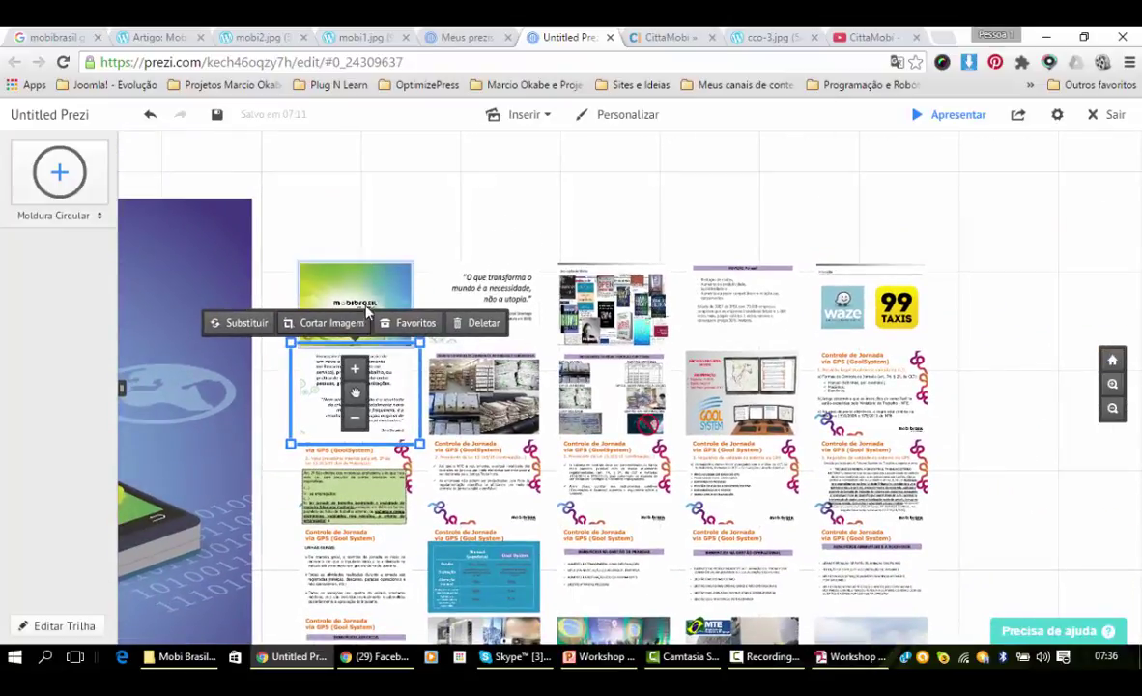
Move the mobibrasil cover slide above the grid and gather the five innovation slides into one row beneath it
{"action": "left_click_drag", "start_coordinate": [365, 297], "coordinate": [368, 175]}
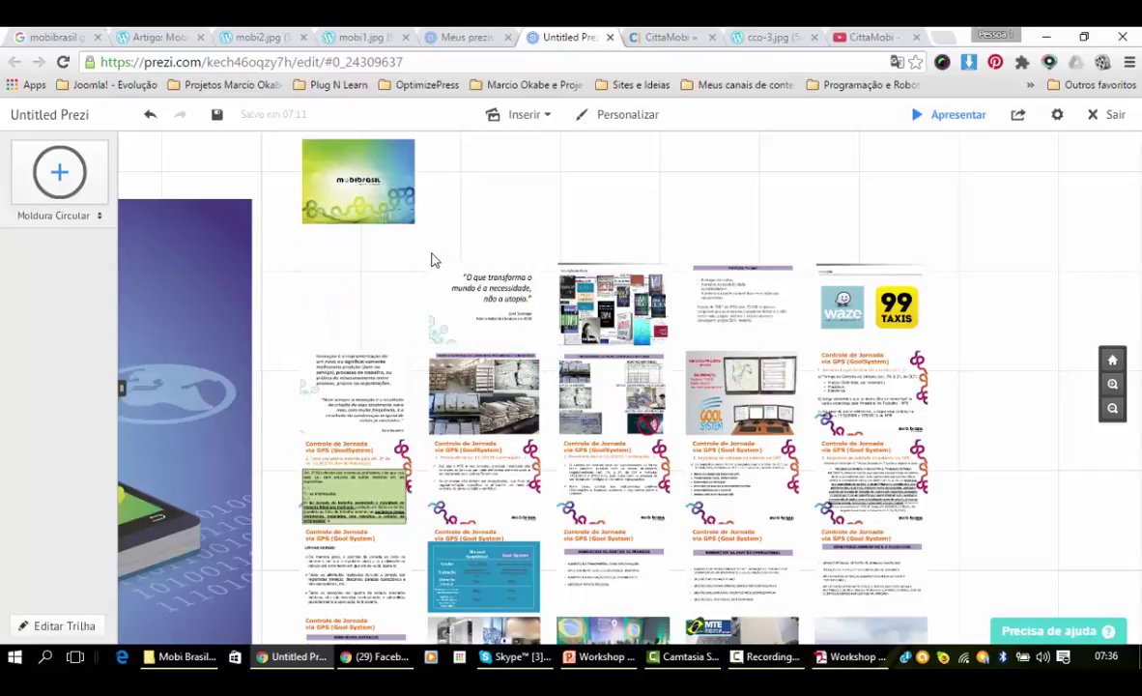
{"action": "left_click_drag", "start_coordinate": [967, 253], "coordinate": [404, 355]}
{"action": "left_click_drag", "start_coordinate": [676, 305], "coordinate": [552, 294]}
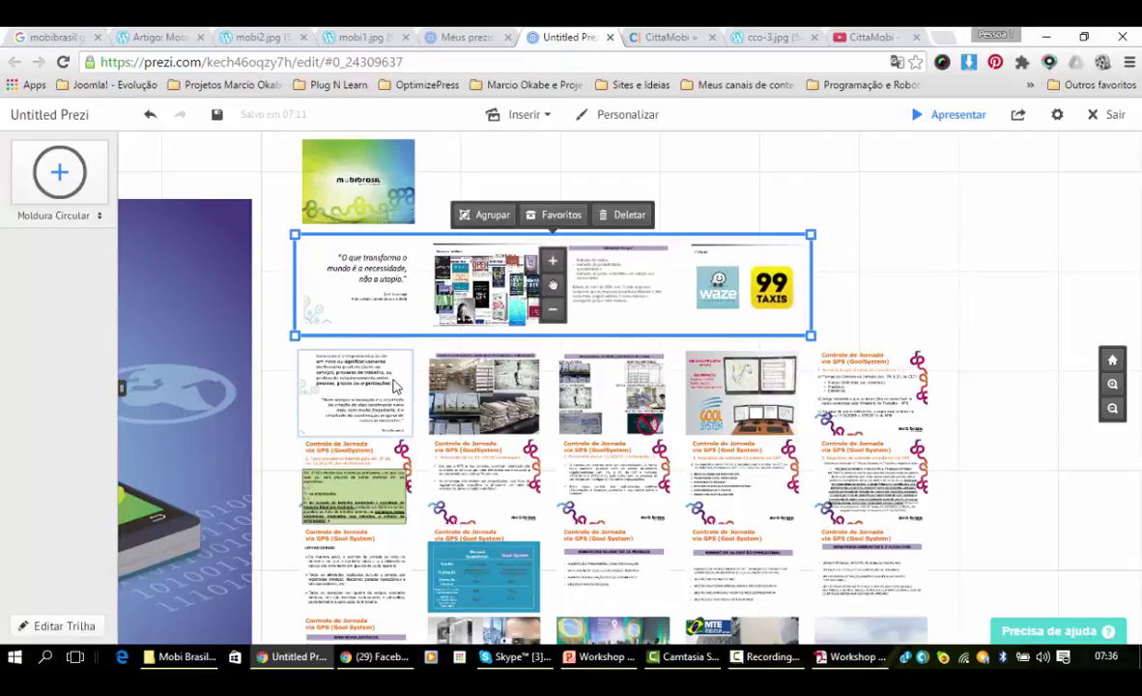
{"action": "left_click_drag", "start_coordinate": [414, 384], "coordinate": [909, 274]}
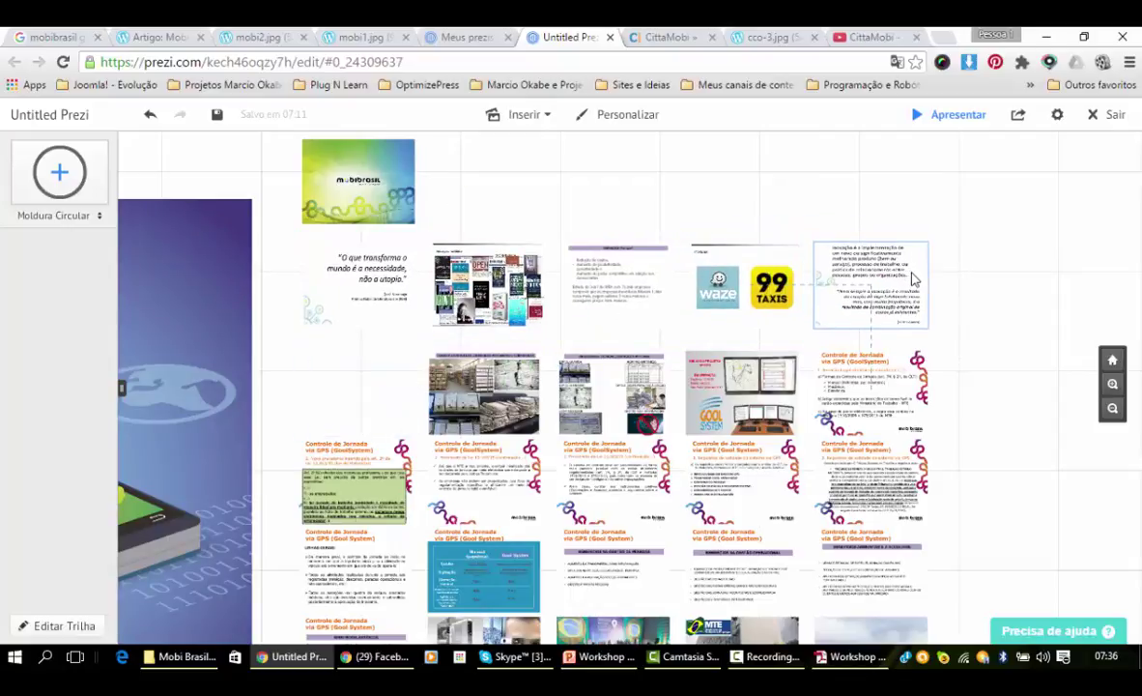
Move the mobibrasil cover slide onto the large orange map pin in the phone image
{"action": "scroll", "coordinate": [762, 257], "scroll_direction": "up", "scroll_amount": 2}
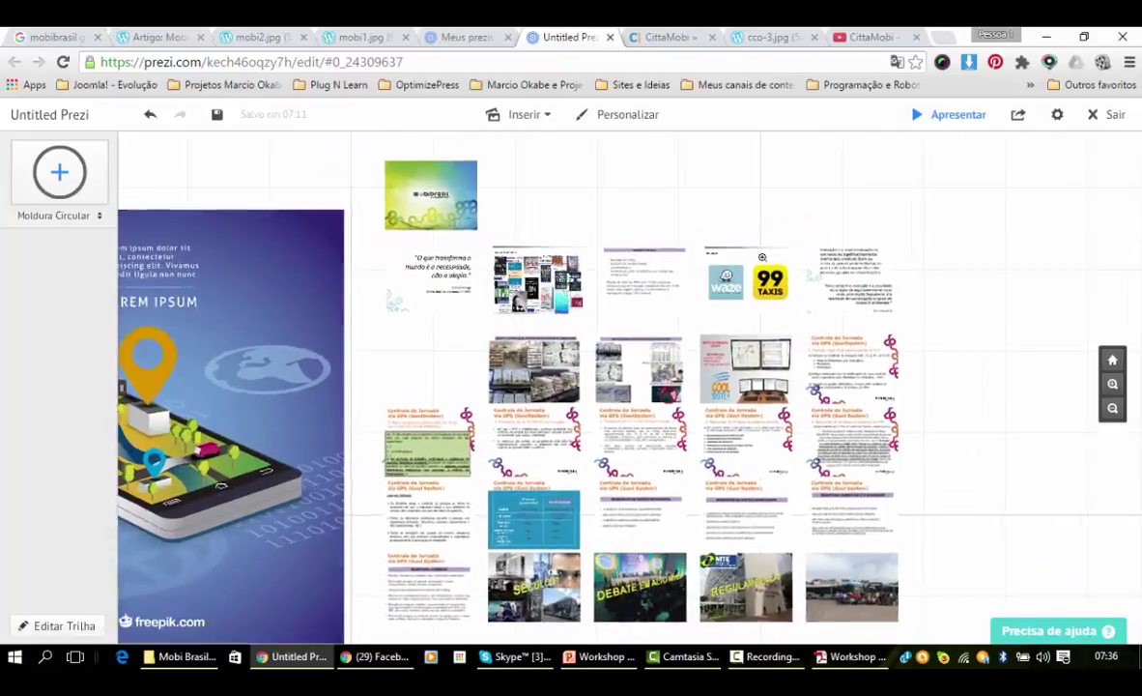
{"action": "scroll", "coordinate": [762, 257], "scroll_direction": "up", "scroll_amount": 2}
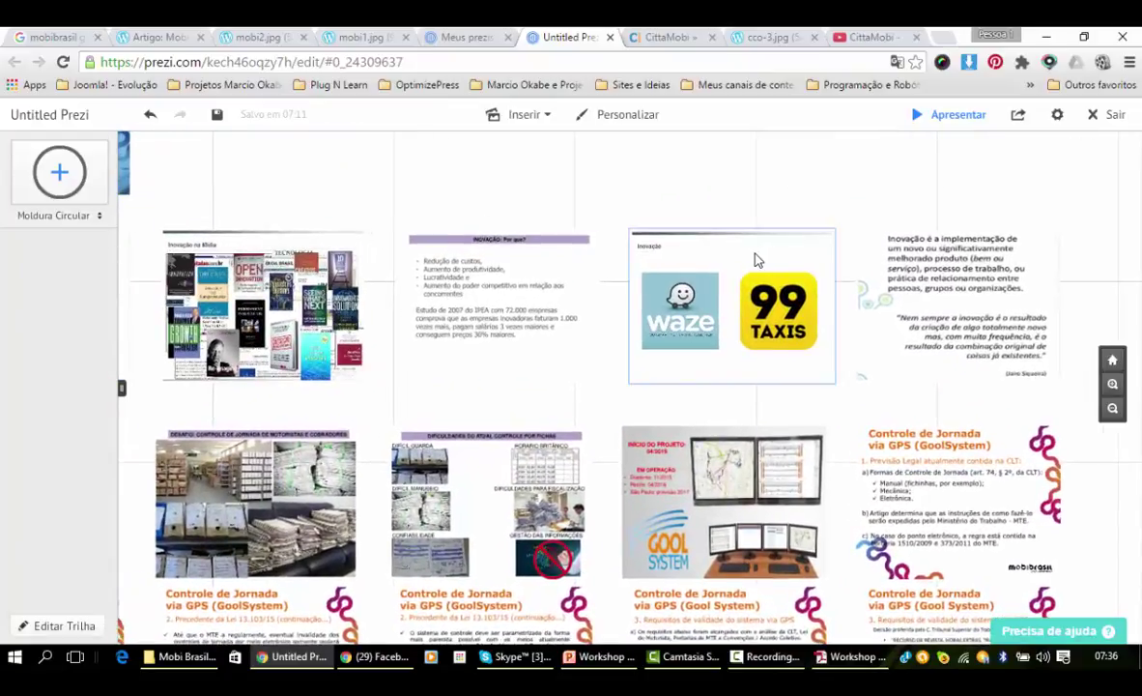
{"action": "scroll", "coordinate": [758, 259], "scroll_direction": "down", "scroll_amount": 2}
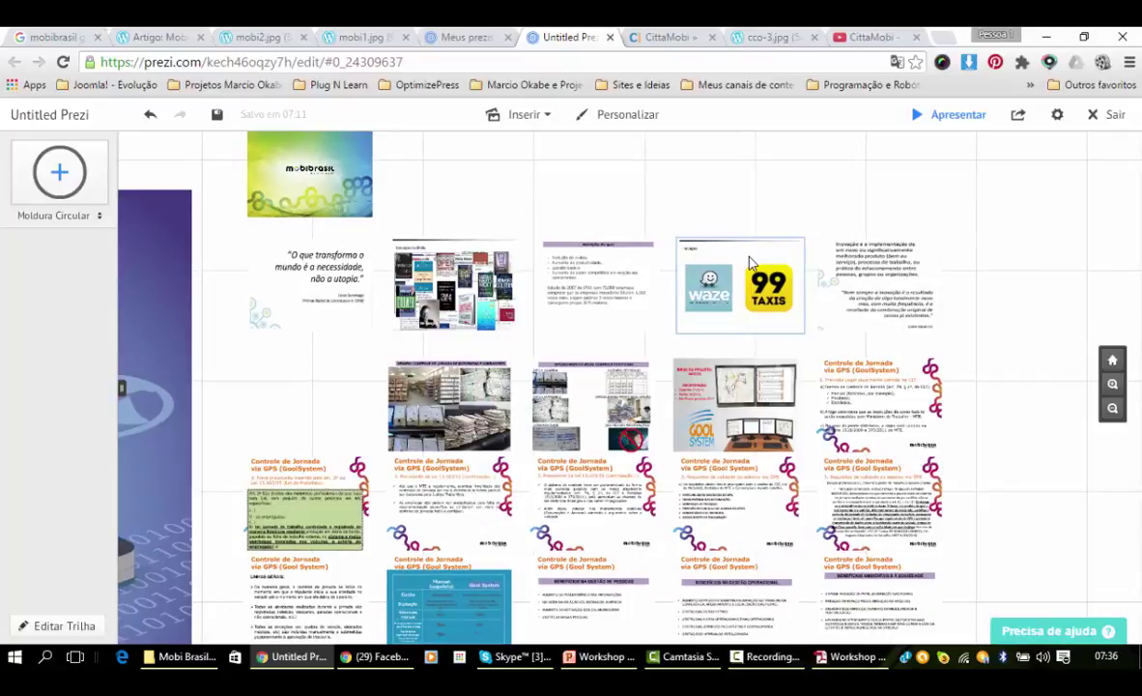
{"action": "scroll", "coordinate": [752, 263], "scroll_direction": "down", "scroll_amount": 1}
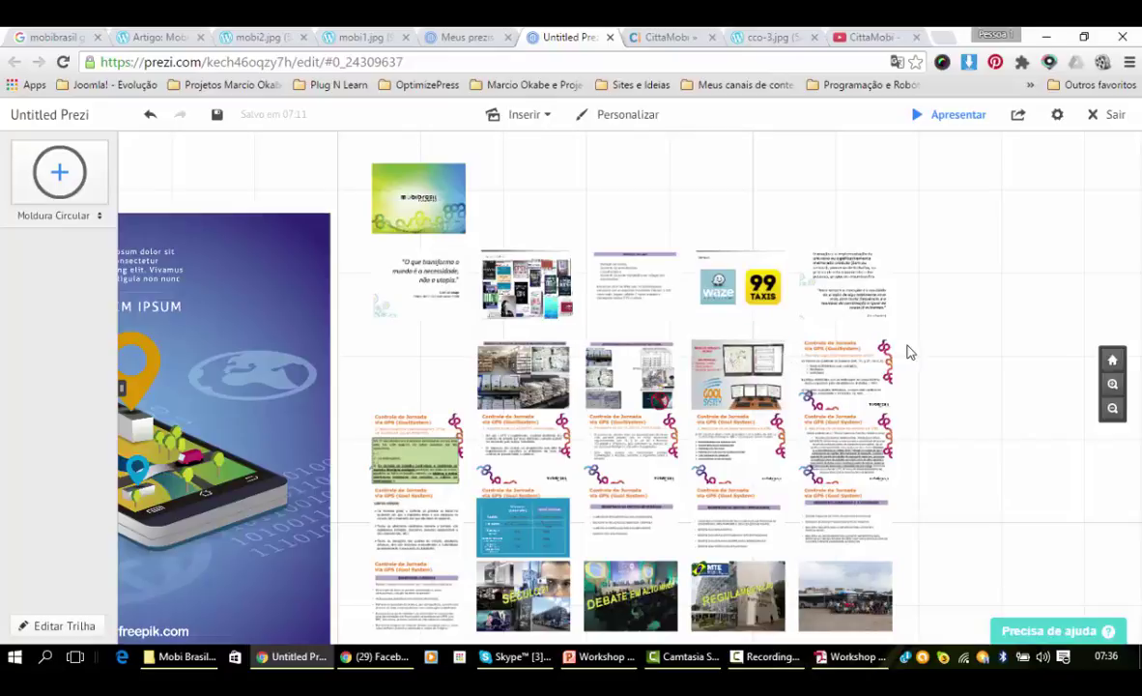
{"action": "scroll", "coordinate": [910, 333], "scroll_direction": "up", "scroll_amount": 1}
{"action": "scroll", "coordinate": [923, 309], "scroll_direction": "down", "scroll_amount": 3}
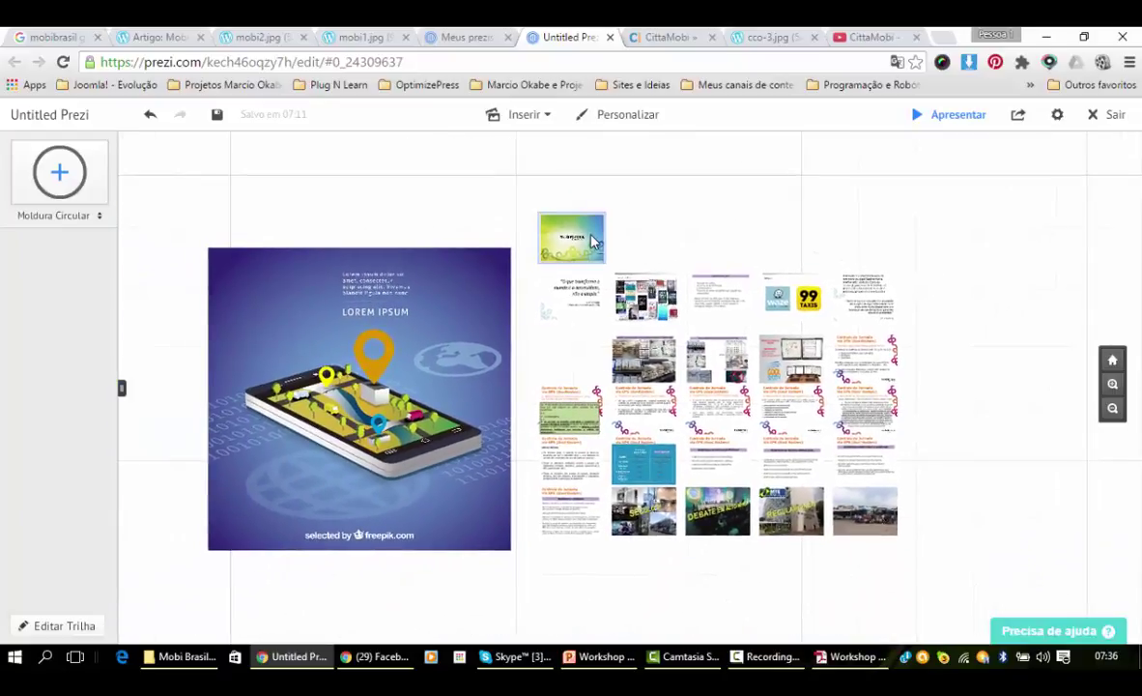
{"action": "left_click_drag", "start_coordinate": [594, 241], "coordinate": [391, 345]}
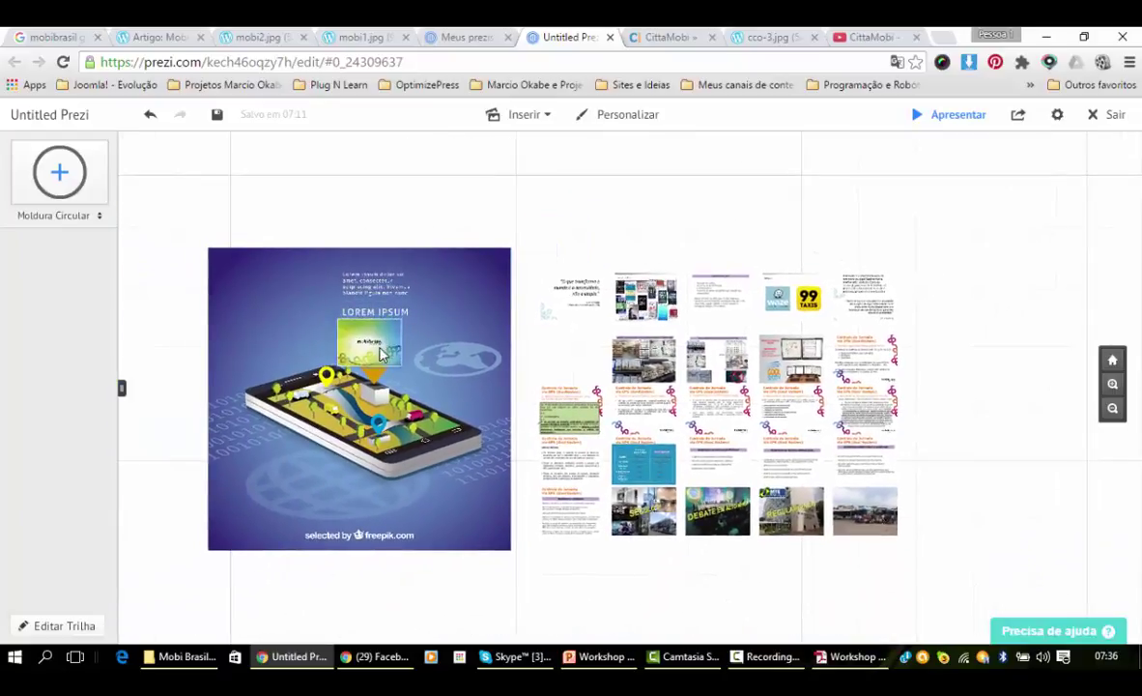
{"action": "scroll", "coordinate": [381, 354], "scroll_direction": "up", "scroll_amount": 3}
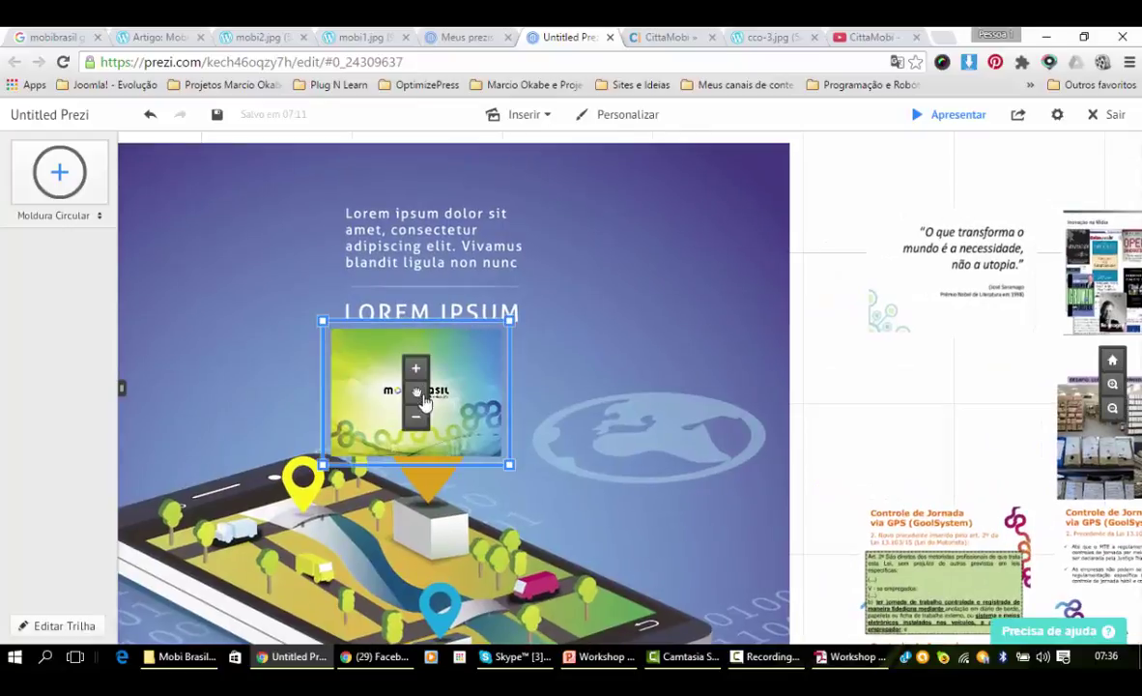
Shrink the mobibrasil cover slide to fit inside the orange map pin's opening and center it there
{"action": "left_click", "coordinate": [418, 415]}
{"action": "left_click", "coordinate": [418, 417]}
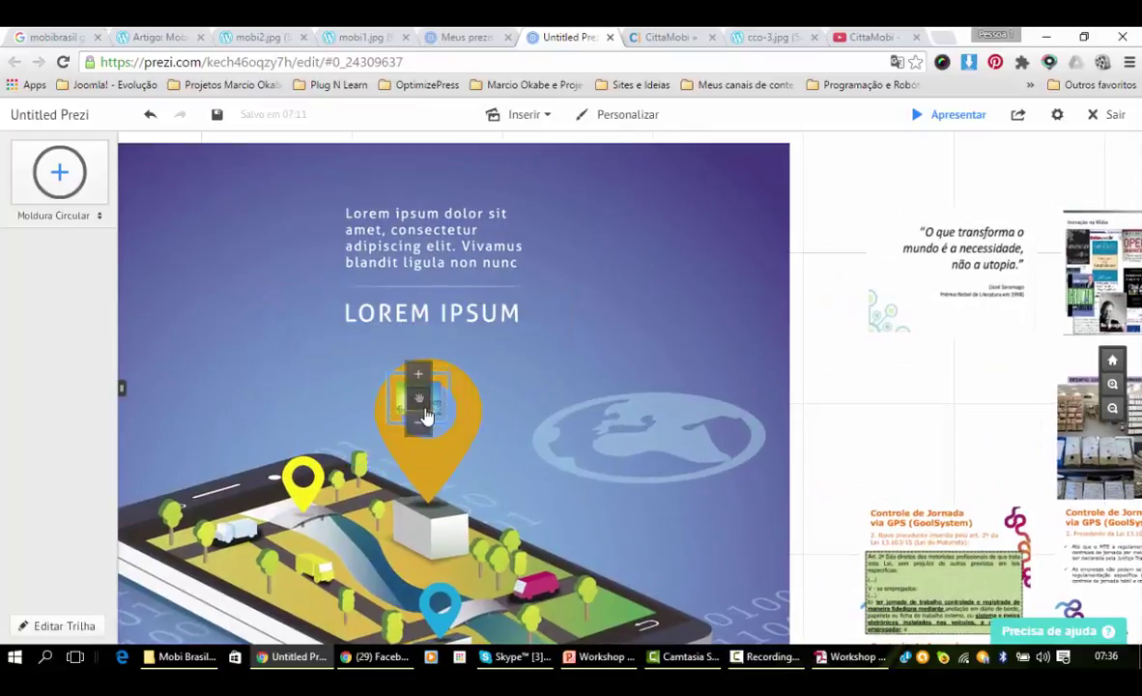
{"action": "left_click", "coordinate": [426, 418]}
{"action": "left_click", "coordinate": [430, 422]}
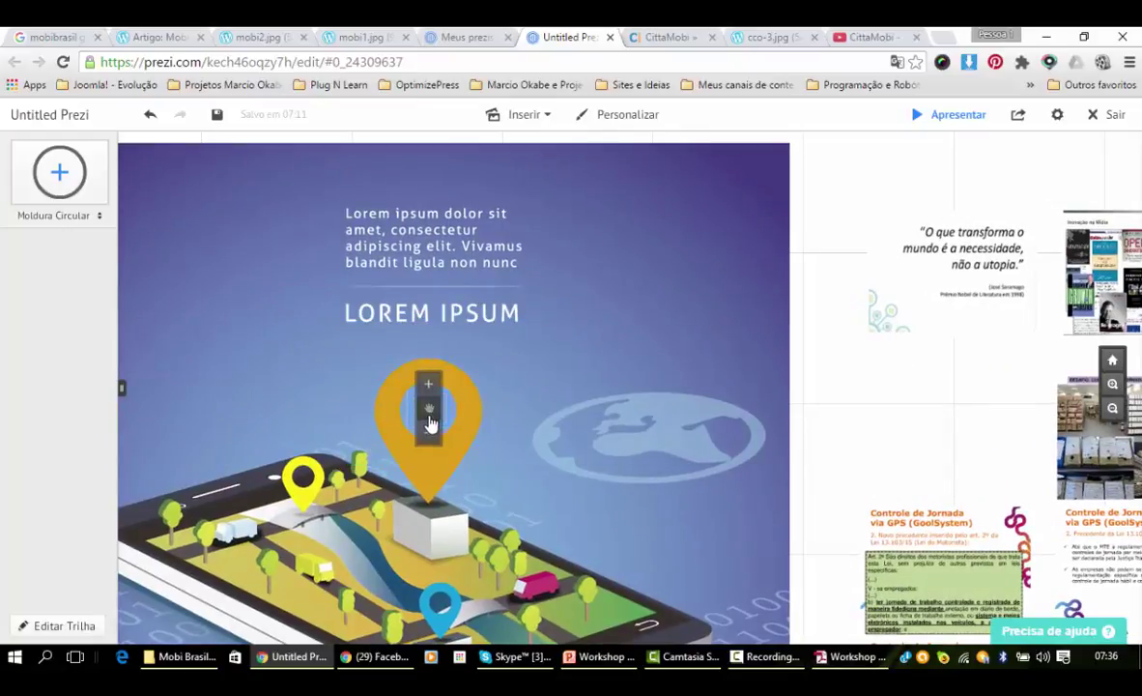
{"action": "left_click", "coordinate": [428, 433]}
{"action": "left_click_drag", "start_coordinate": [432, 426], "coordinate": [436, 413]}
{"action": "scroll", "coordinate": [809, 390], "scroll_direction": "down", "scroll_amount": 3}
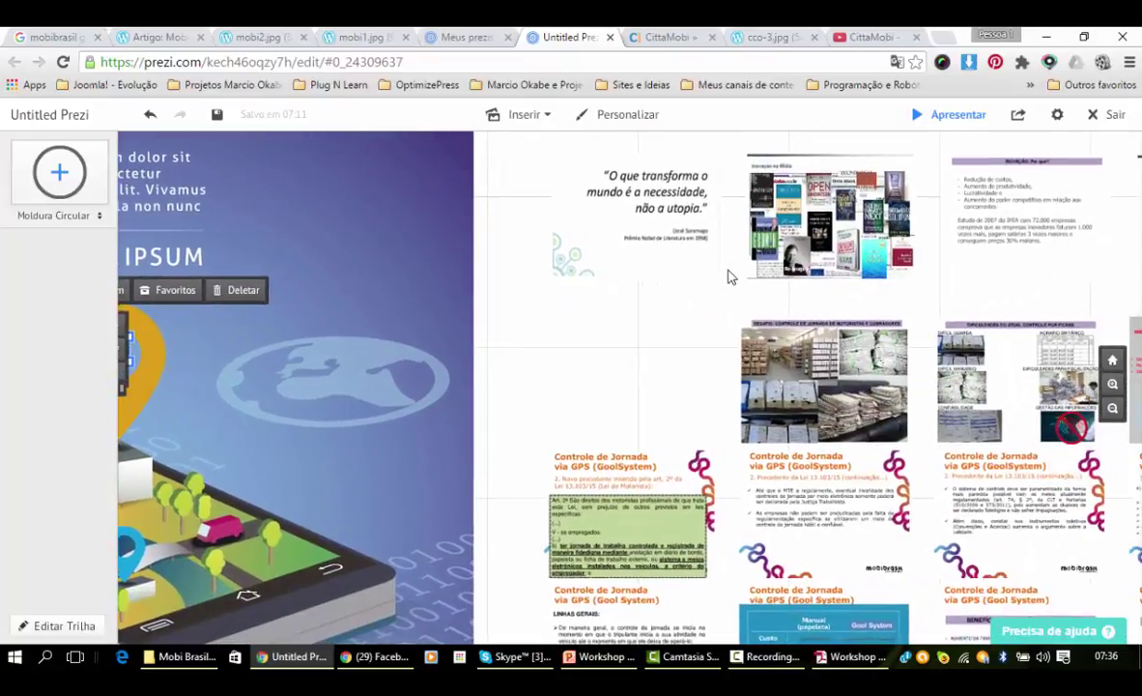
Shrink the row of five innovation slides and move it onto the phone image, above the yellow map pin
{"action": "scroll", "coordinate": [717, 248], "scroll_direction": "up", "scroll_amount": 2}
{"action": "scroll", "coordinate": [717, 248], "scroll_direction": "down", "scroll_amount": 2}
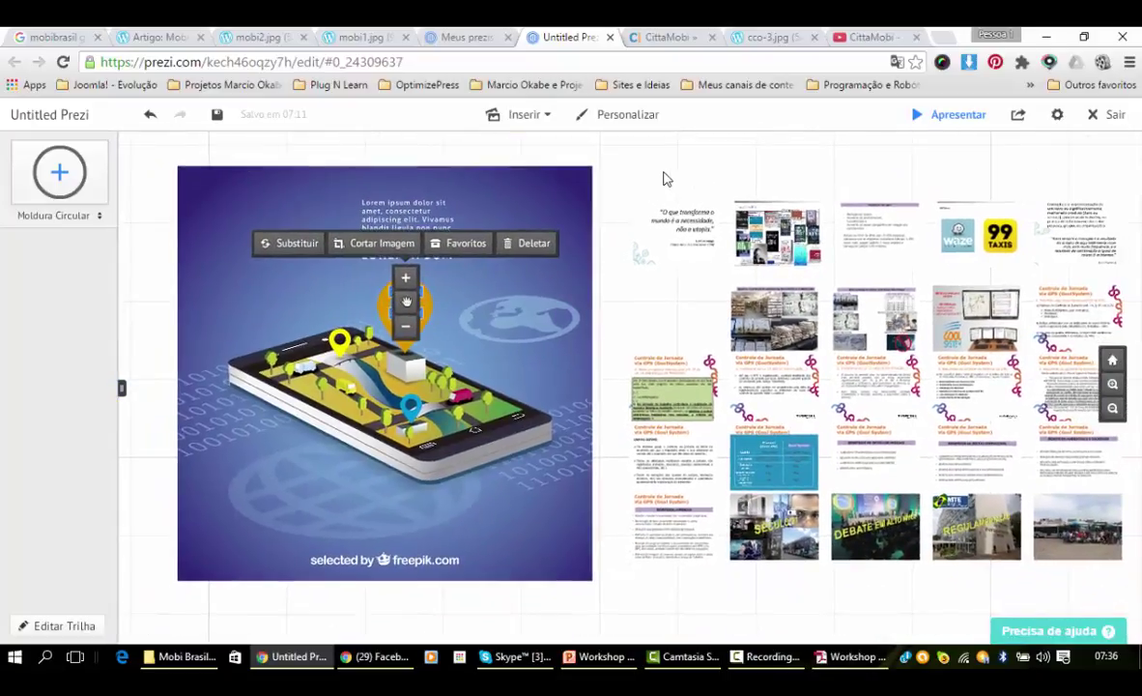
{"action": "left_click", "coordinate": [627, 174]}
{"action": "left_click_drag", "start_coordinate": [625, 181], "coordinate": [1133, 300]}
{"action": "left_click", "coordinate": [877, 253]}
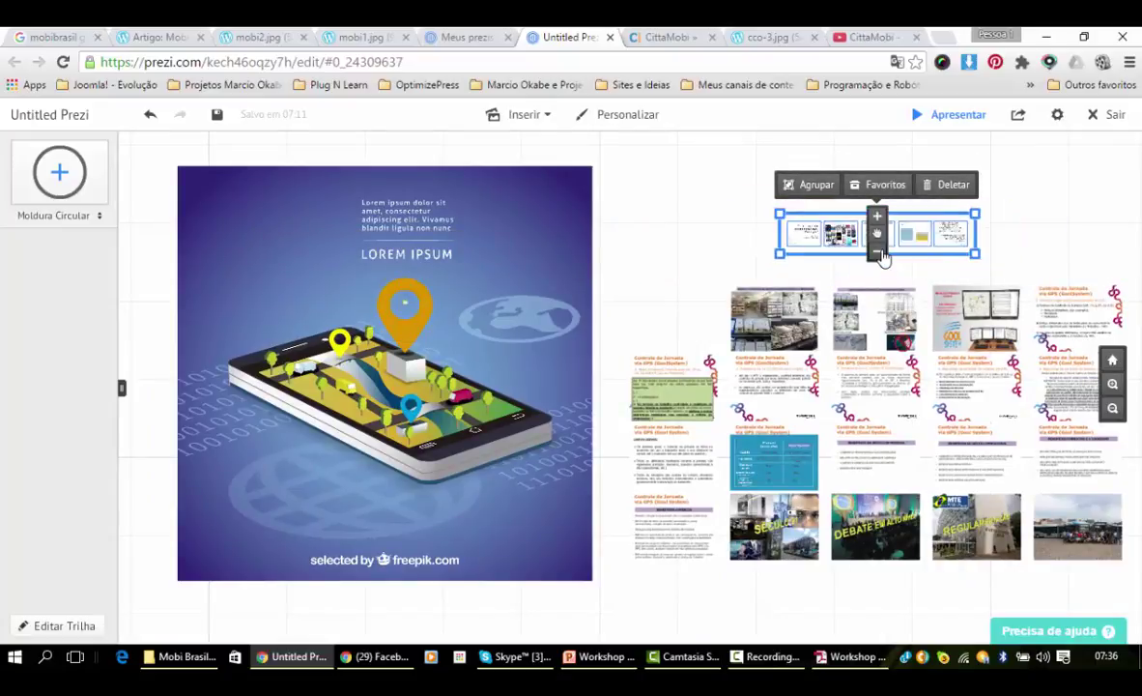
{"action": "left_click", "coordinate": [877, 253]}
{"action": "left_click", "coordinate": [877, 253]}
{"action": "left_click_drag", "start_coordinate": [874, 232], "coordinate": [350, 335]}
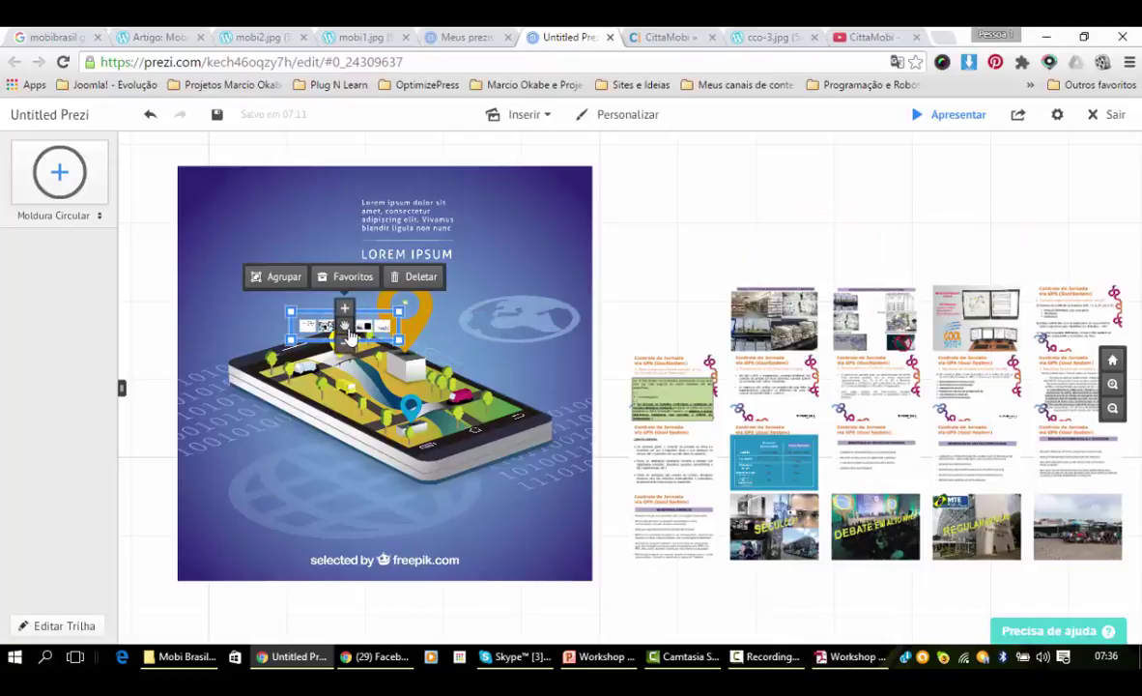
Reduce the five-slide row once more above the yellow map pin and deselect it
{"action": "scroll", "coordinate": [350, 335], "scroll_direction": "up", "scroll_amount": 5}
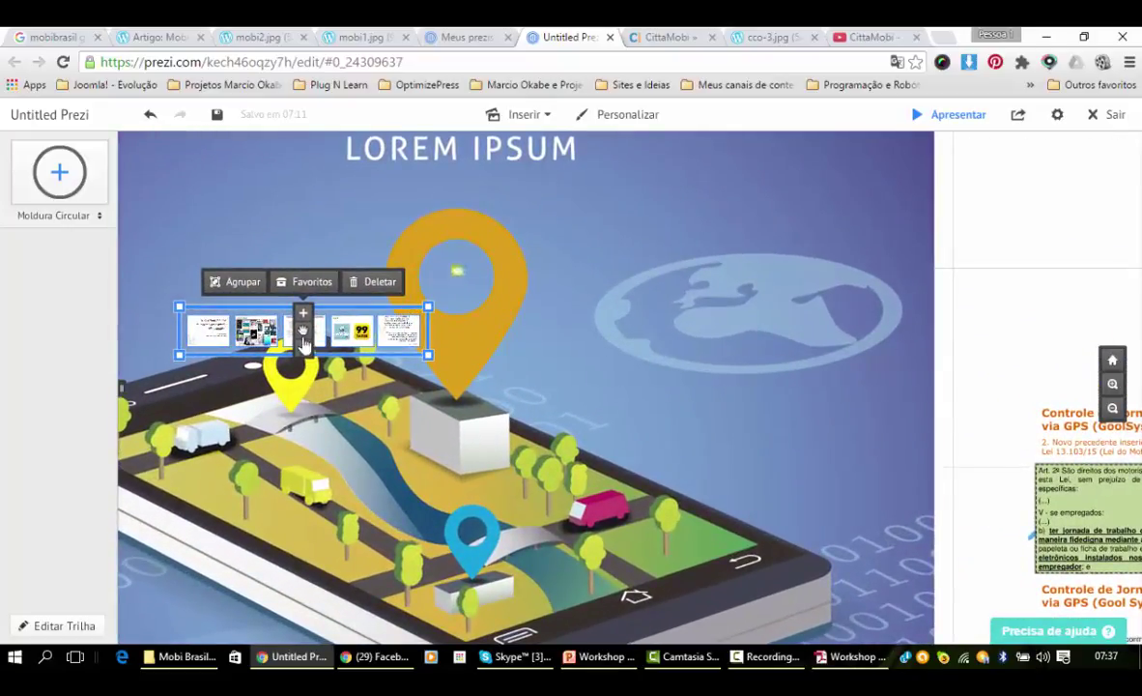
{"action": "scroll", "coordinate": [303, 338], "scroll_direction": "up", "scroll_amount": 5}
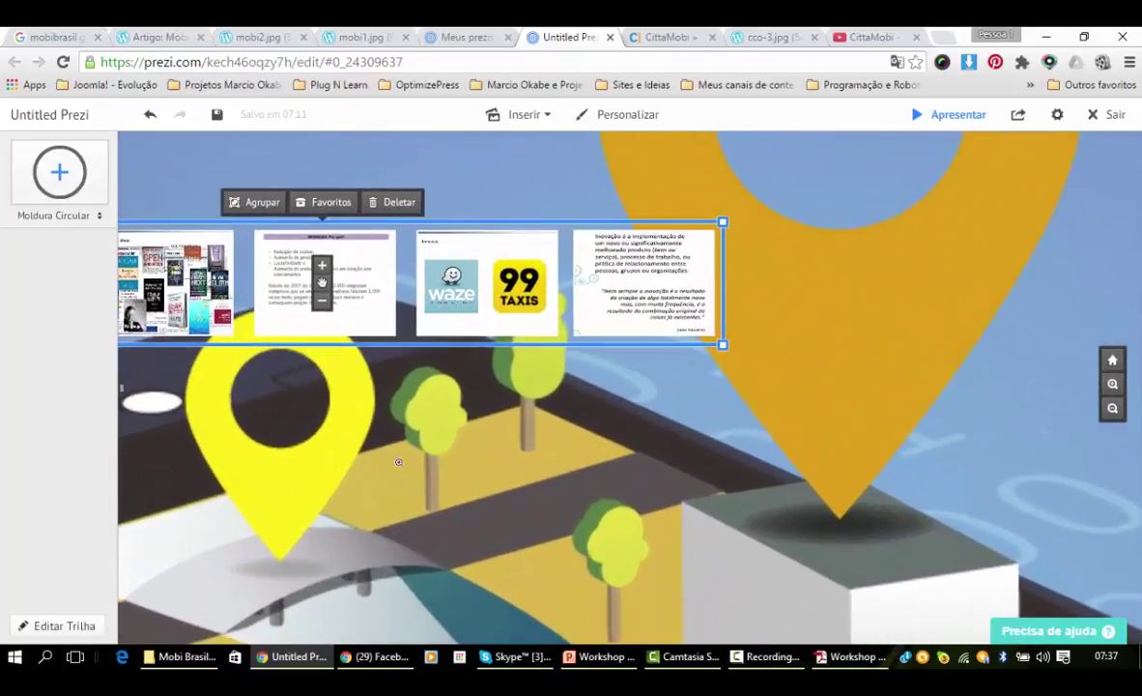
{"action": "left_click_drag", "start_coordinate": [398, 462], "coordinate": [541, 415]}
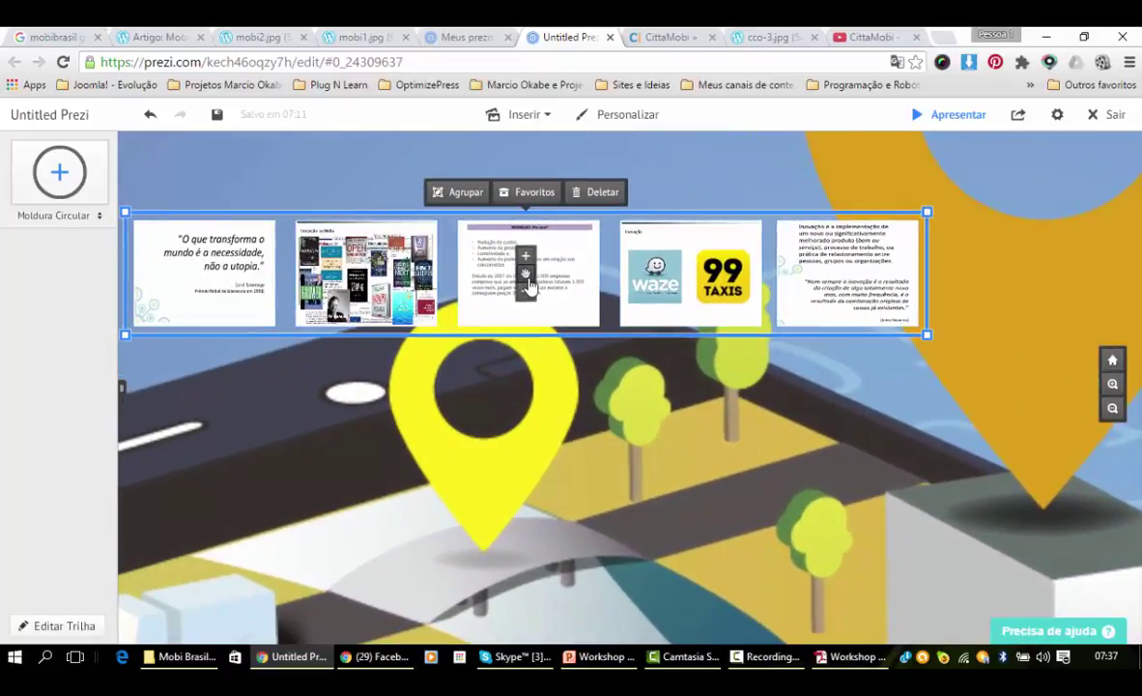
{"action": "left_click_drag", "start_coordinate": [526, 279], "coordinate": [527, 292]}
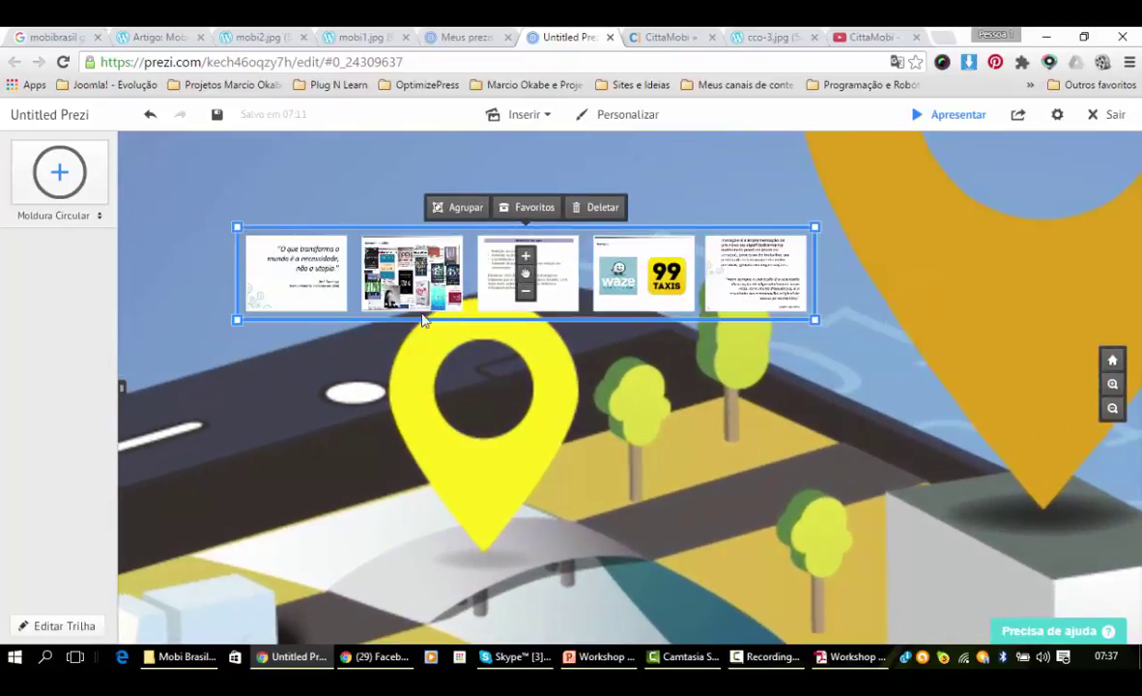
{"action": "left_click", "coordinate": [417, 218]}
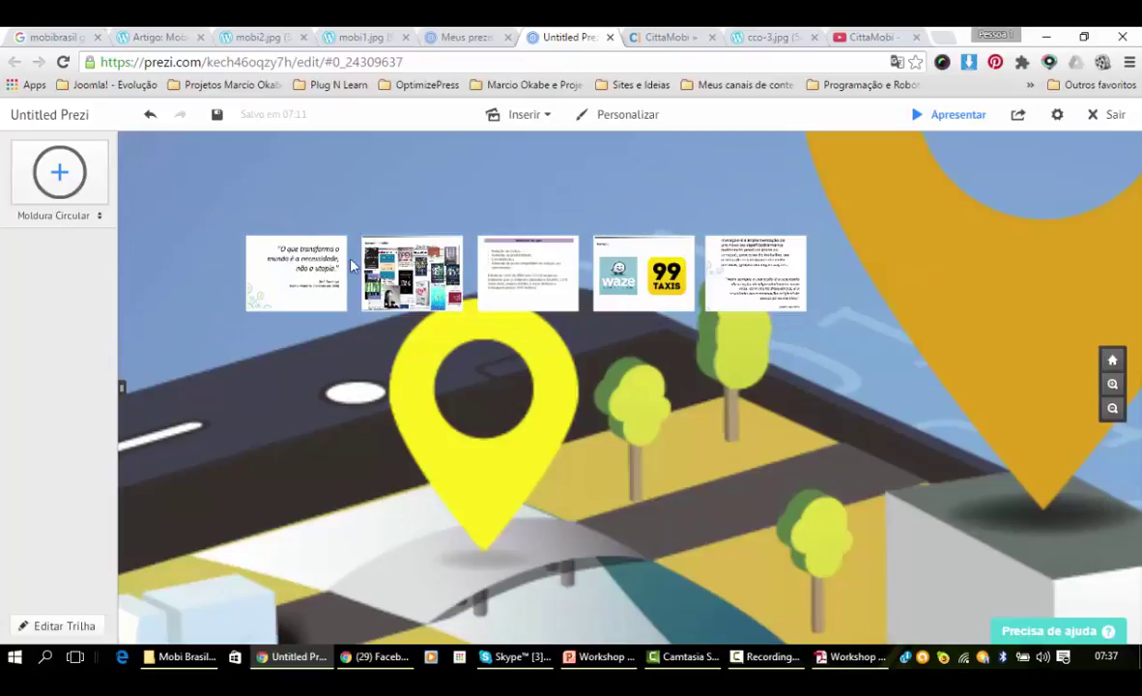
Move the "O que transforma o mundo" quote slide into the yellow pin's opening and shrink it to fit inside
{"action": "left_click_drag", "start_coordinate": [312, 274], "coordinate": [502, 372]}
{"action": "left_click", "coordinate": [508, 394]}
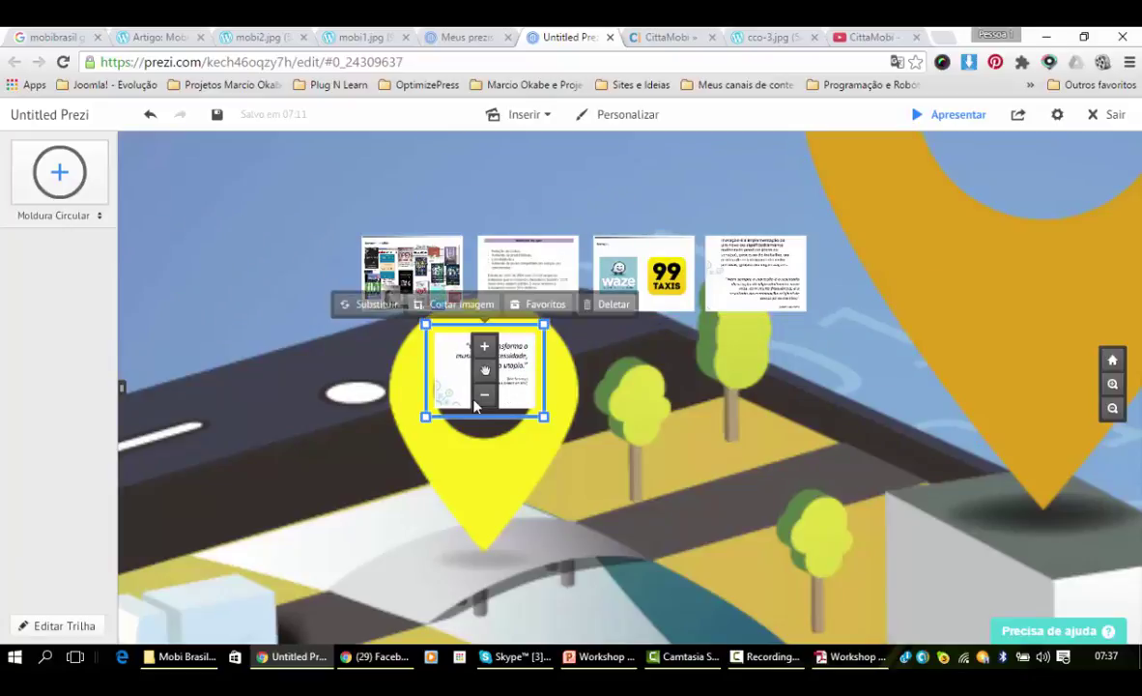
{"action": "left_click", "coordinate": [477, 394]}
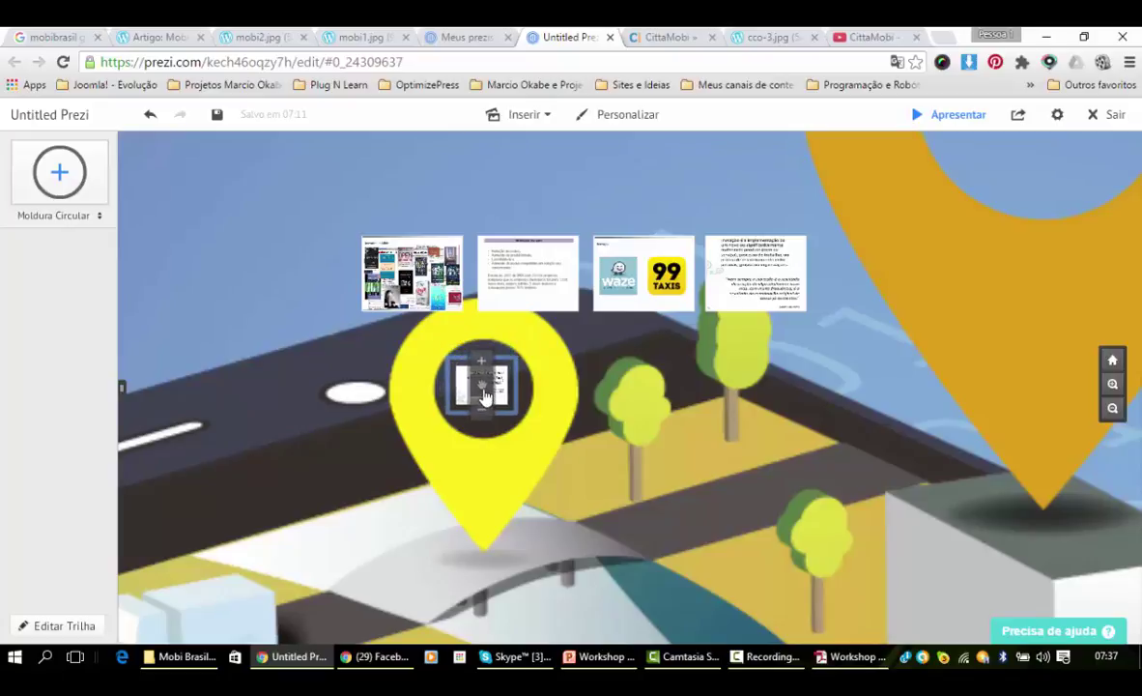
{"action": "left_click", "coordinate": [480, 384]}
Shrink the remaining four innovation slides together and place their row across the yellow pin, just below the quote slide
{"action": "left_click", "coordinate": [319, 209]}
{"action": "left_click_drag", "start_coordinate": [318, 204], "coordinate": [739, 324]}
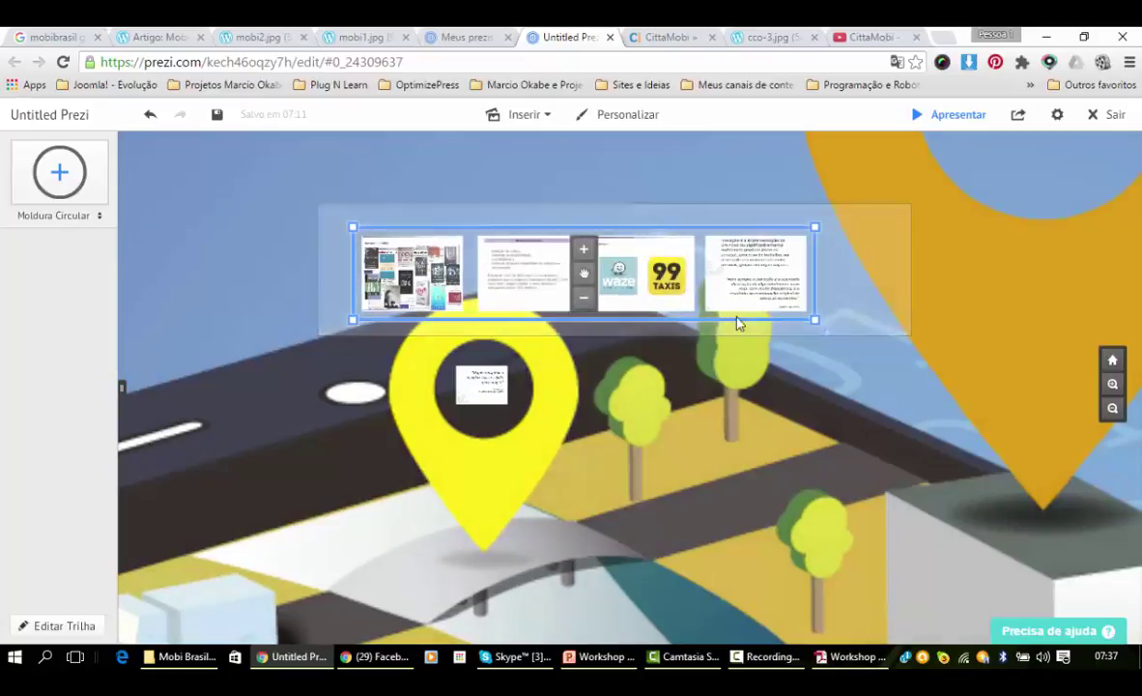
{"action": "left_click", "coordinate": [584, 304]}
{"action": "left_click", "coordinate": [584, 302]}
{"action": "left_click", "coordinate": [584, 302]}
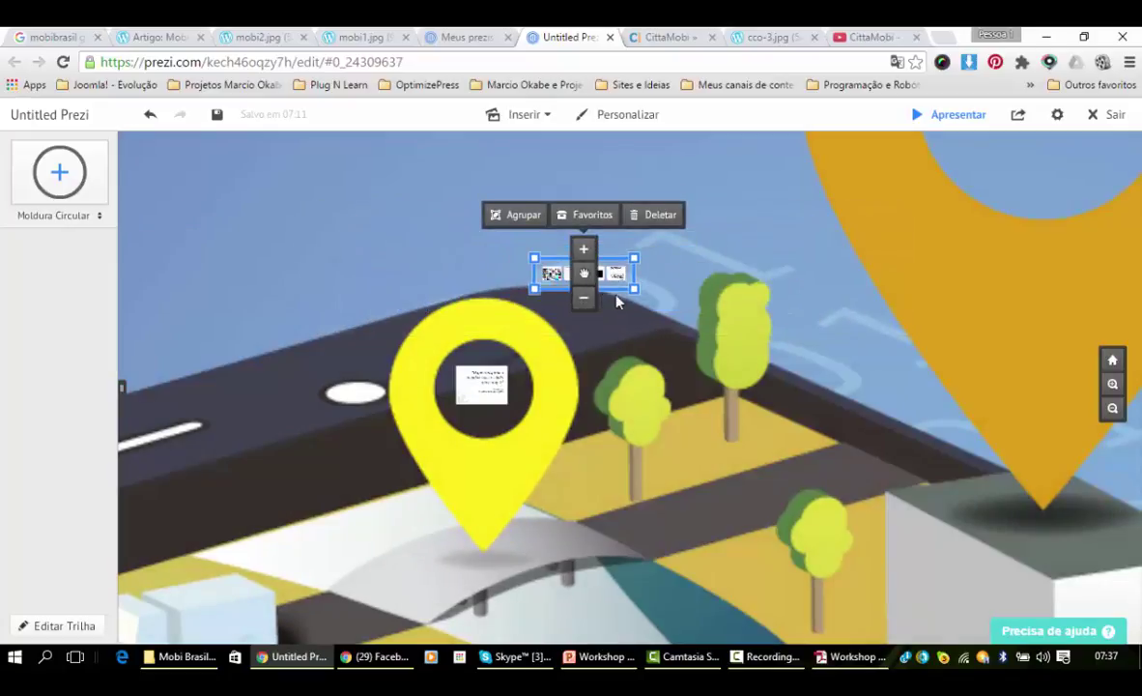
{"action": "left_click_drag", "start_coordinate": [633, 289], "coordinate": [687, 290]}
{"action": "left_click_drag", "start_coordinate": [582, 274], "coordinate": [500, 447]}
{"action": "scroll", "coordinate": [579, 387], "scroll_direction": "up", "scroll_amount": 3}
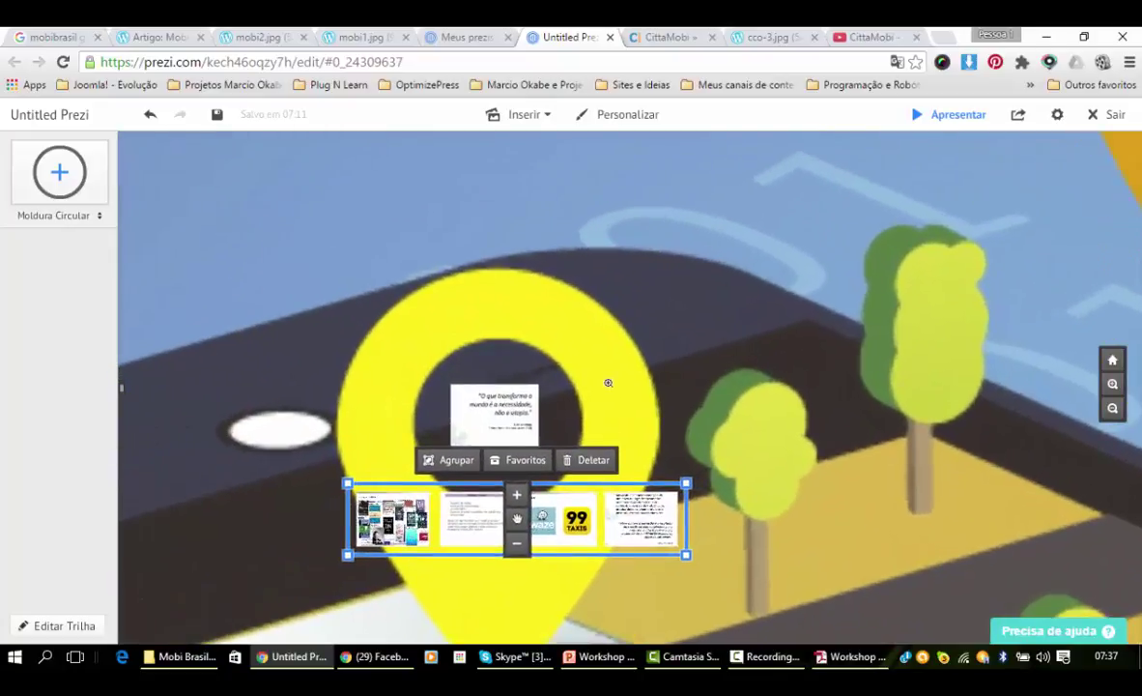
{"action": "scroll", "coordinate": [686, 280], "scroll_direction": "up", "scroll_amount": 2}
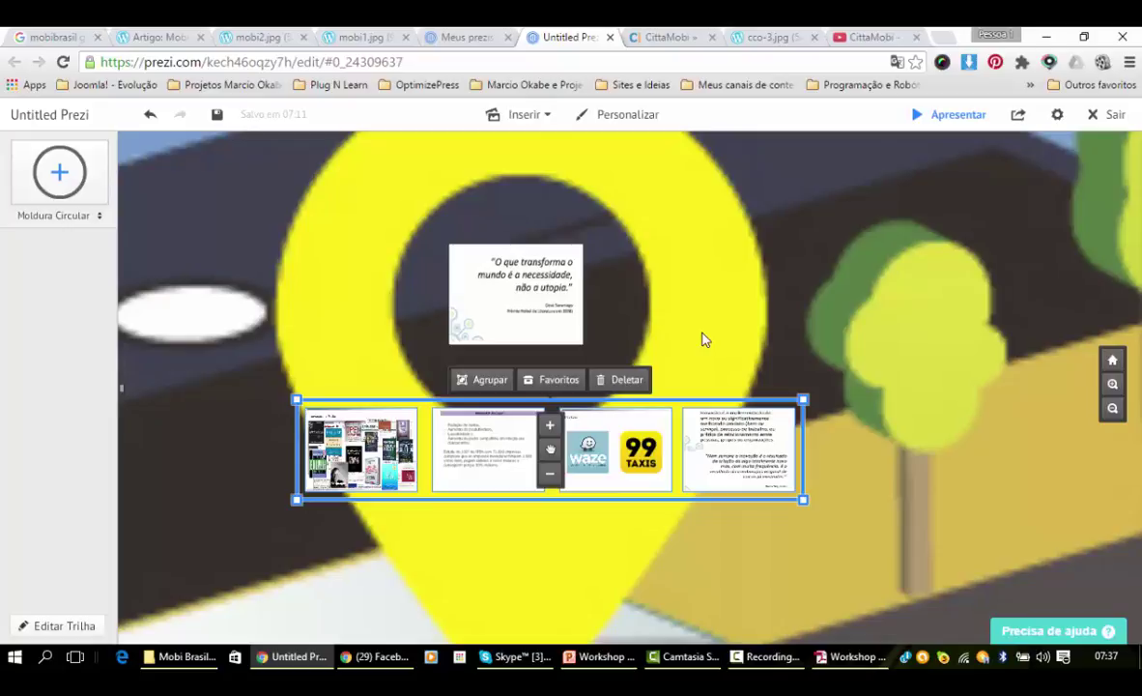
{"action": "left_click", "coordinate": [610, 355]}
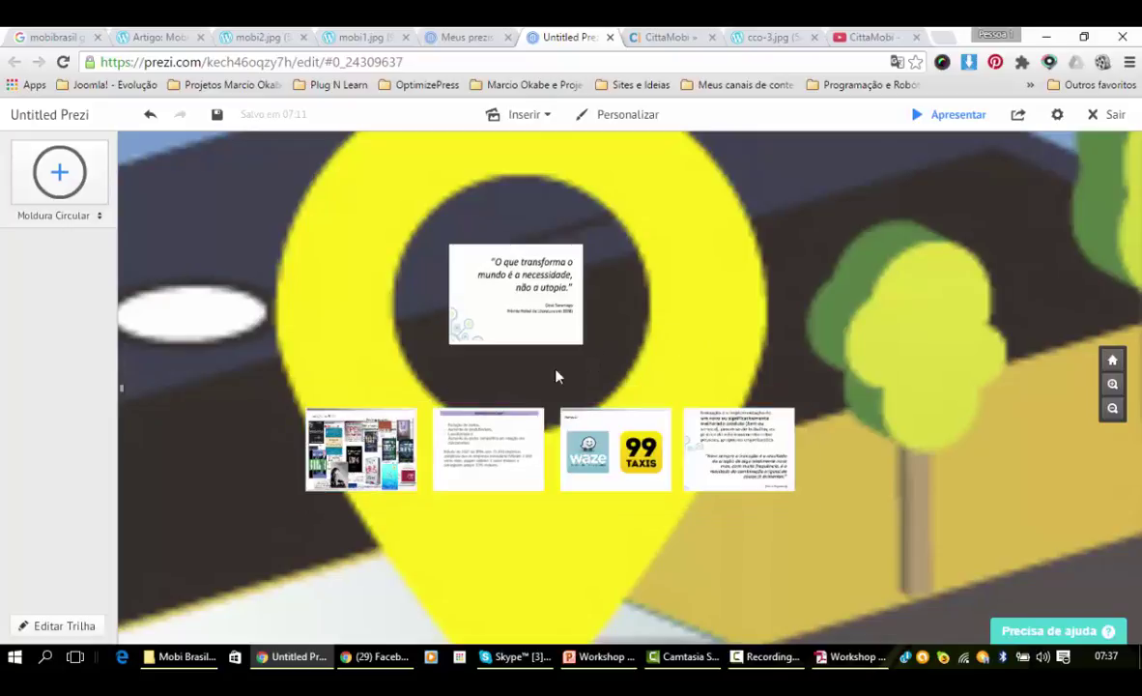
Place the book-covers slide on the upper-left part of the yellow pin's ring, rotated to follow the curve and reduced to fit
{"action": "left_click_drag", "start_coordinate": [358, 446], "coordinate": [365, 251]}
{"action": "left_click_drag", "start_coordinate": [547, 222], "coordinate": [599, 324]}
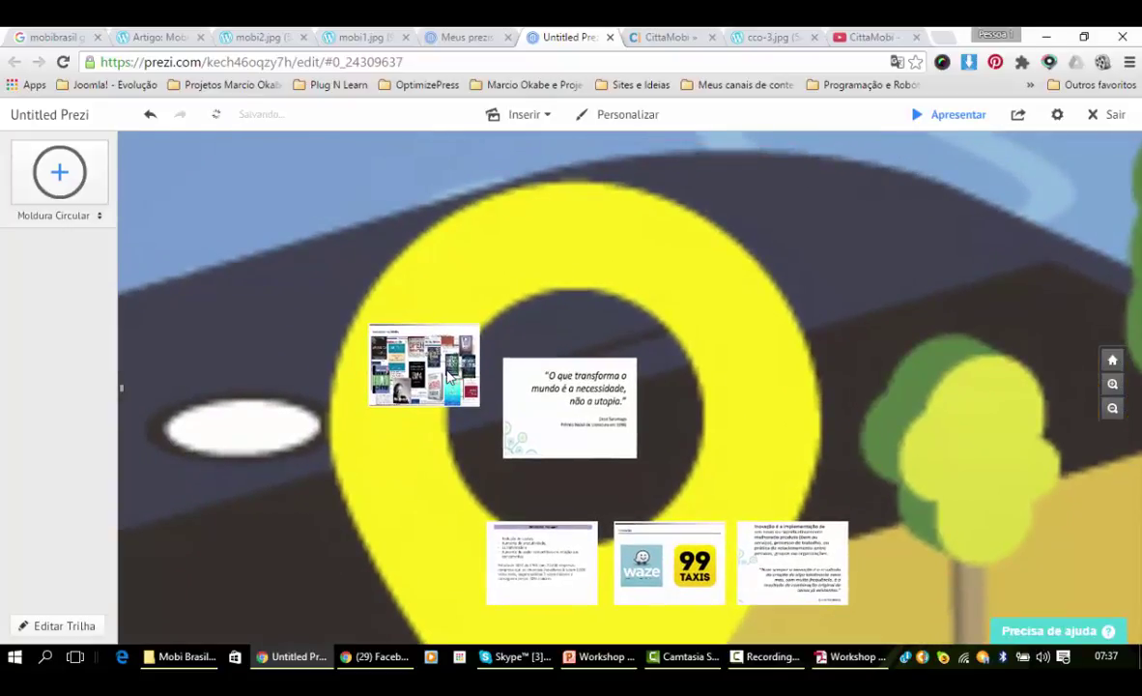
{"action": "left_click", "coordinate": [415, 347]}
{"action": "left_click_drag", "start_coordinate": [504, 417], "coordinate": [470, 323]}
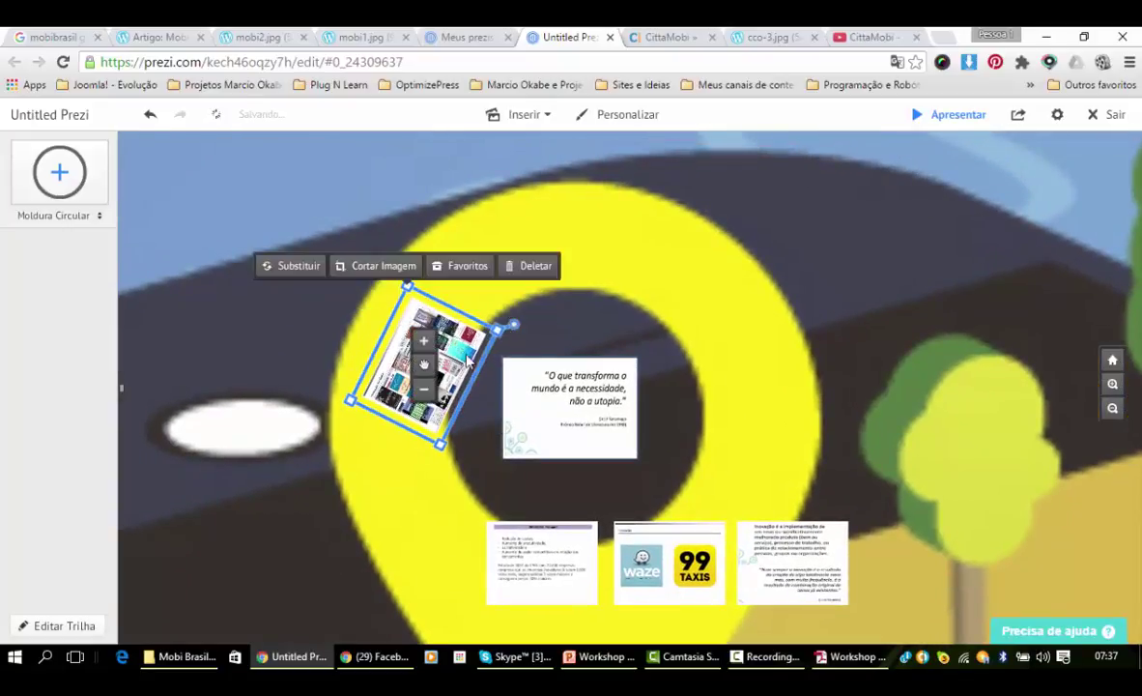
{"action": "mouse_move", "coordinate": [418, 360]}
{"action": "left_mouse_down"}
{"action": "mouse_move", "coordinate": [409, 377]}
{"action": "mouse_move", "coordinate": [412, 353]}
{"action": "left_mouse_up"}
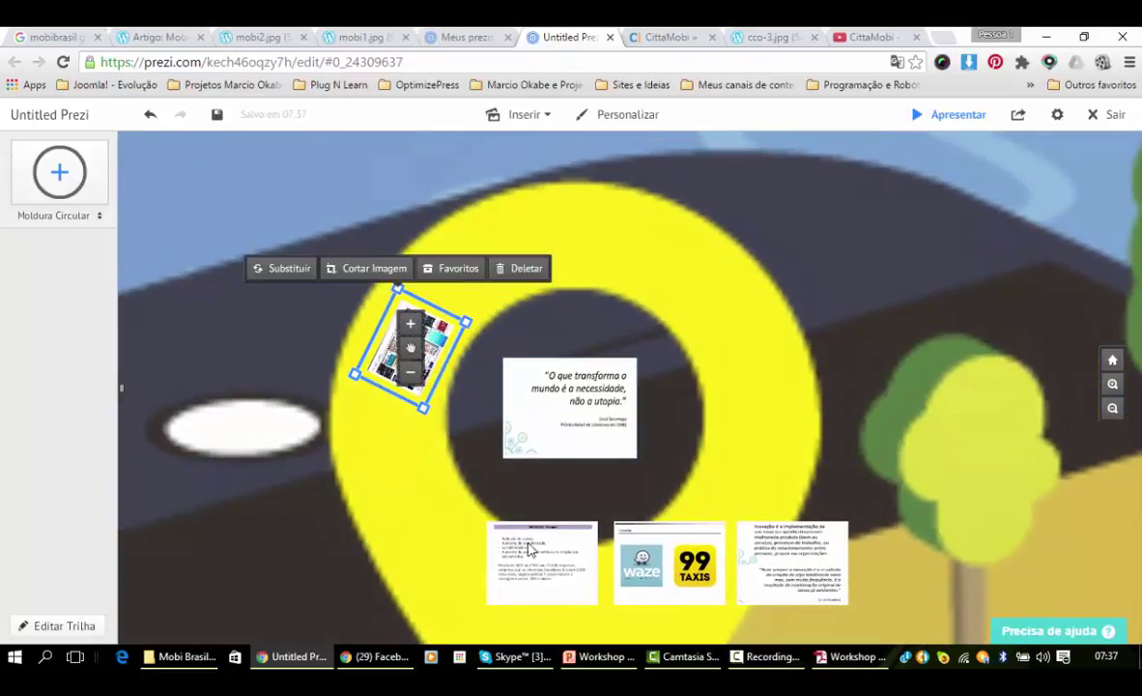
Arrange the purple-headed innovation text slide and the Waze/99 Taxis slide along the top of the yellow ring, tilting each with the curve
{"action": "left_click_drag", "start_coordinate": [536, 550], "coordinate": [494, 258]}
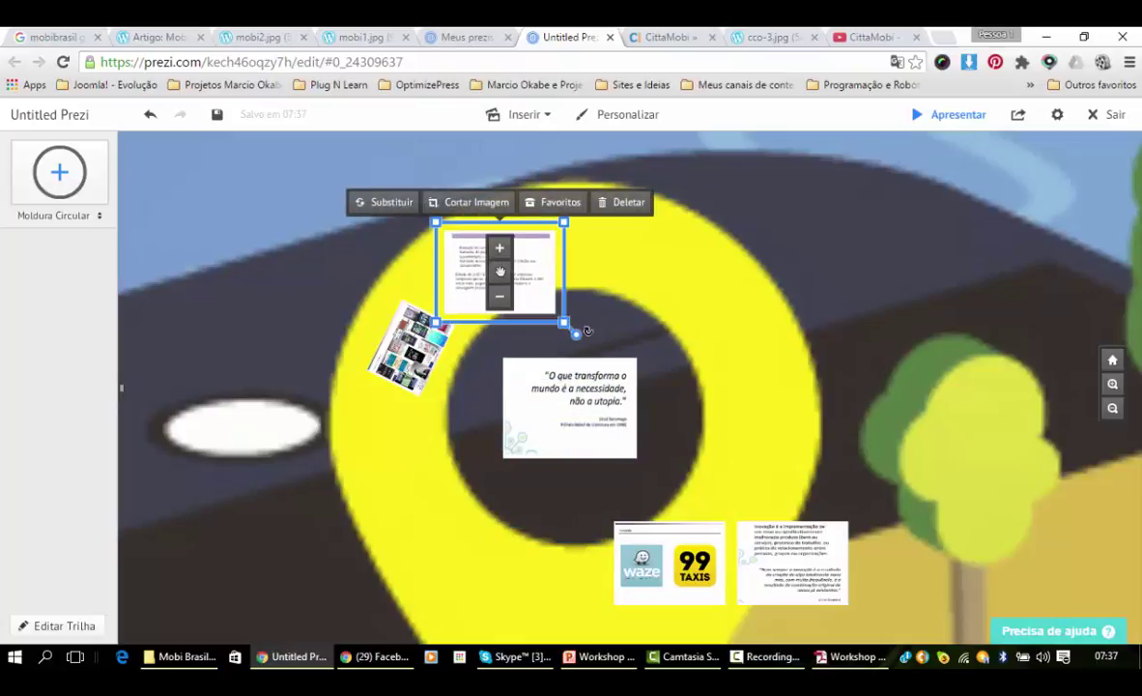
{"action": "left_click_drag", "start_coordinate": [572, 319], "coordinate": [481, 263]}
{"action": "left_click_drag", "start_coordinate": [656, 548], "coordinate": [607, 228]}
{"action": "left_click_drag", "start_coordinate": [702, 305], "coordinate": [651, 288]}
Place the innovation definition slide on the ring's upper-right part, rotate it along the curve and shrink it to fit
{"action": "left_click_drag", "start_coordinate": [773, 565], "coordinate": [726, 307]}
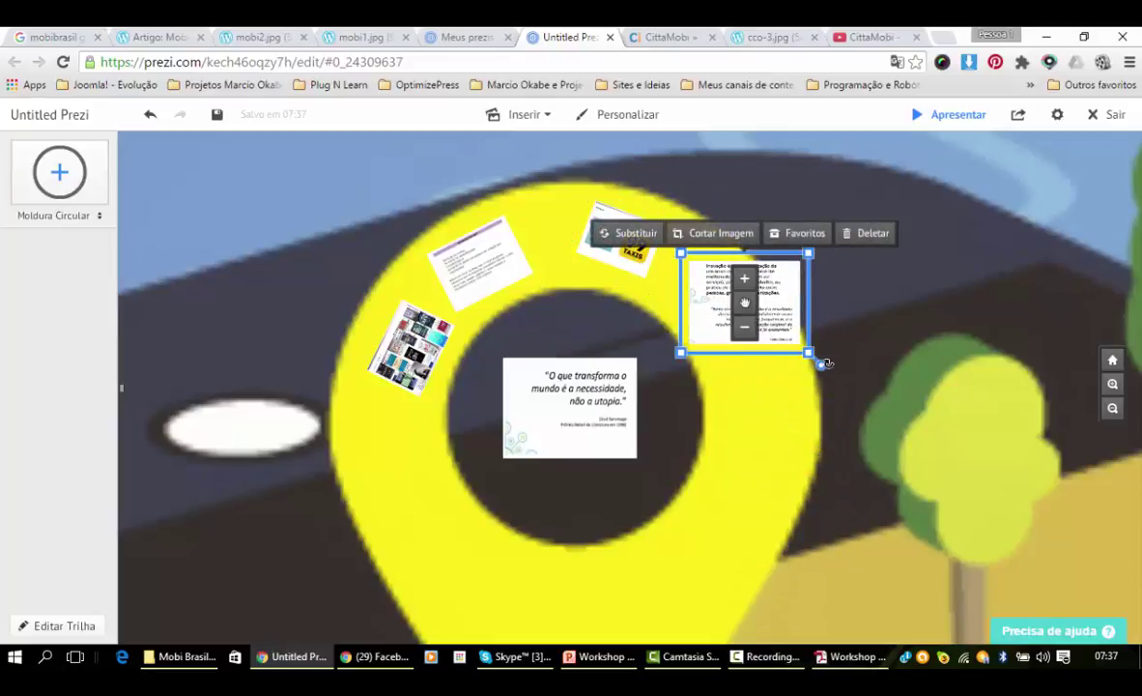
{"action": "left_click_drag", "start_coordinate": [821, 365], "coordinate": [732, 362]}
{"action": "left_click", "coordinate": [750, 329]}
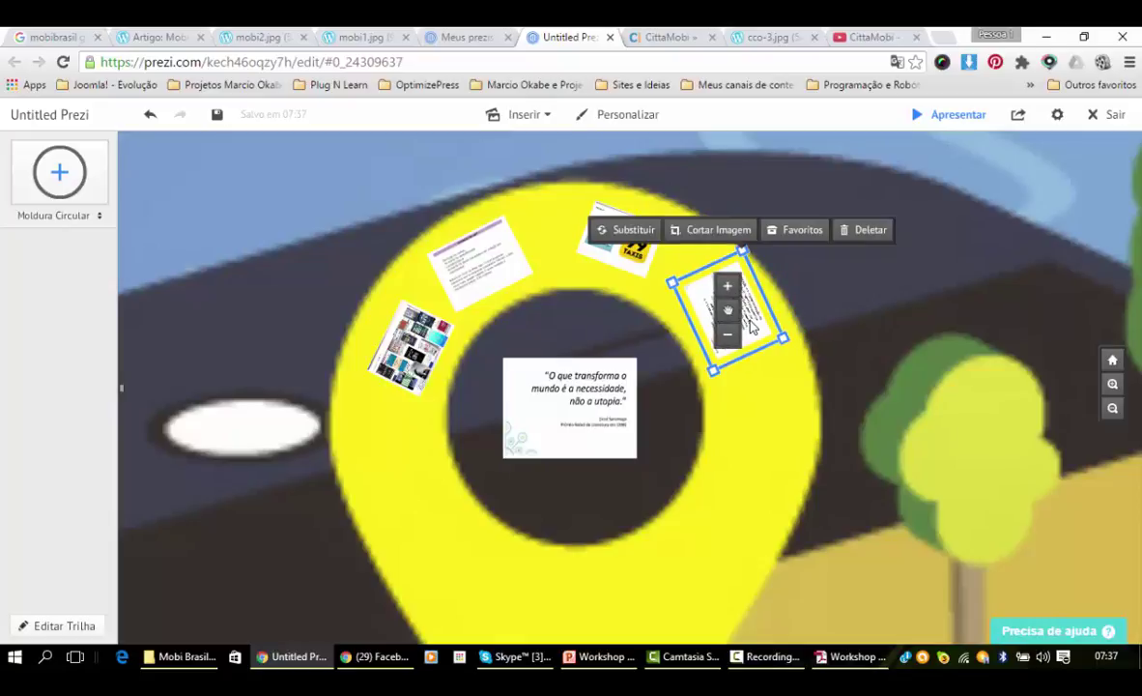
{"action": "left_click", "coordinate": [728, 337]}
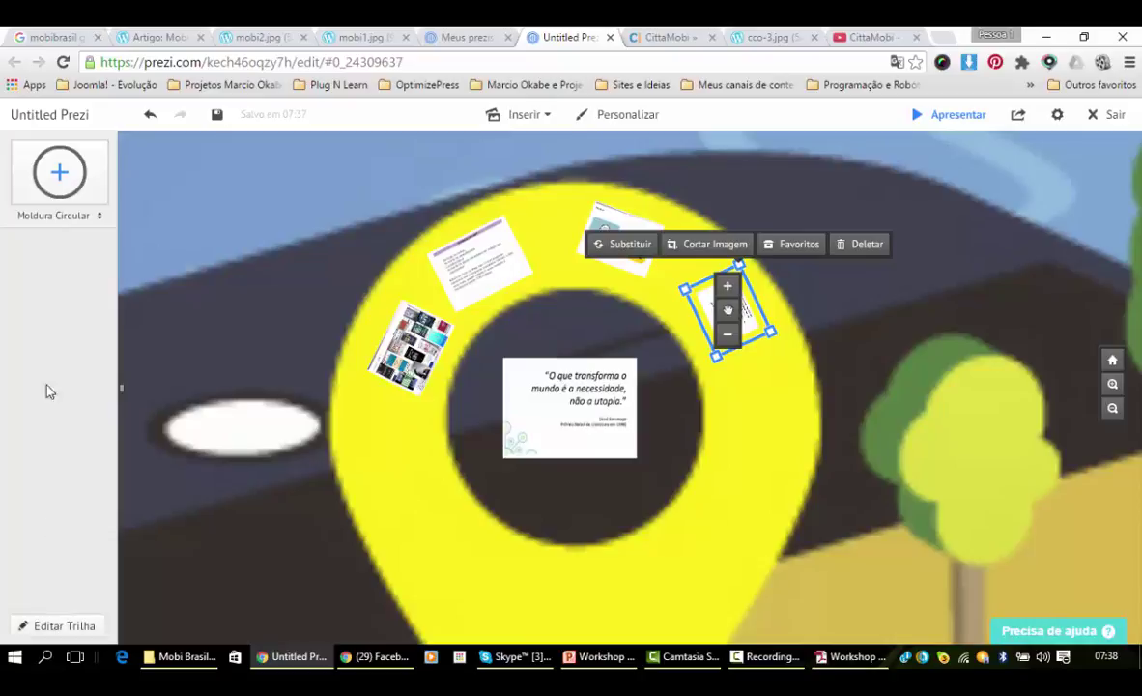
Start editing the presentation path
{"action": "left_click", "coordinate": [53, 628]}
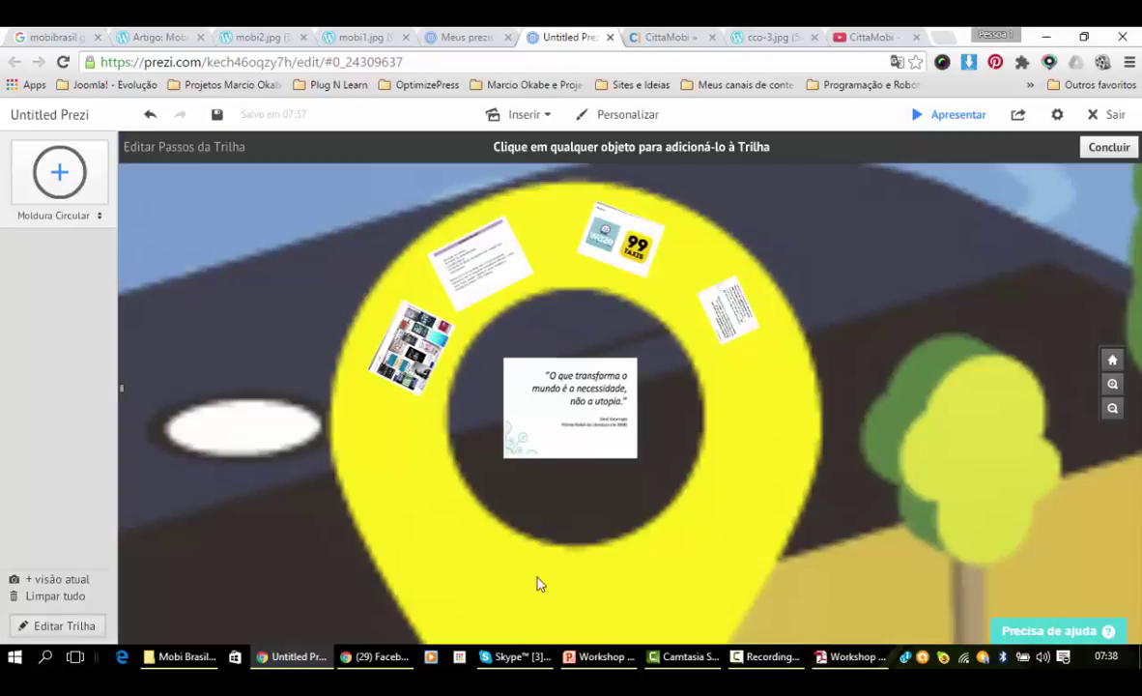